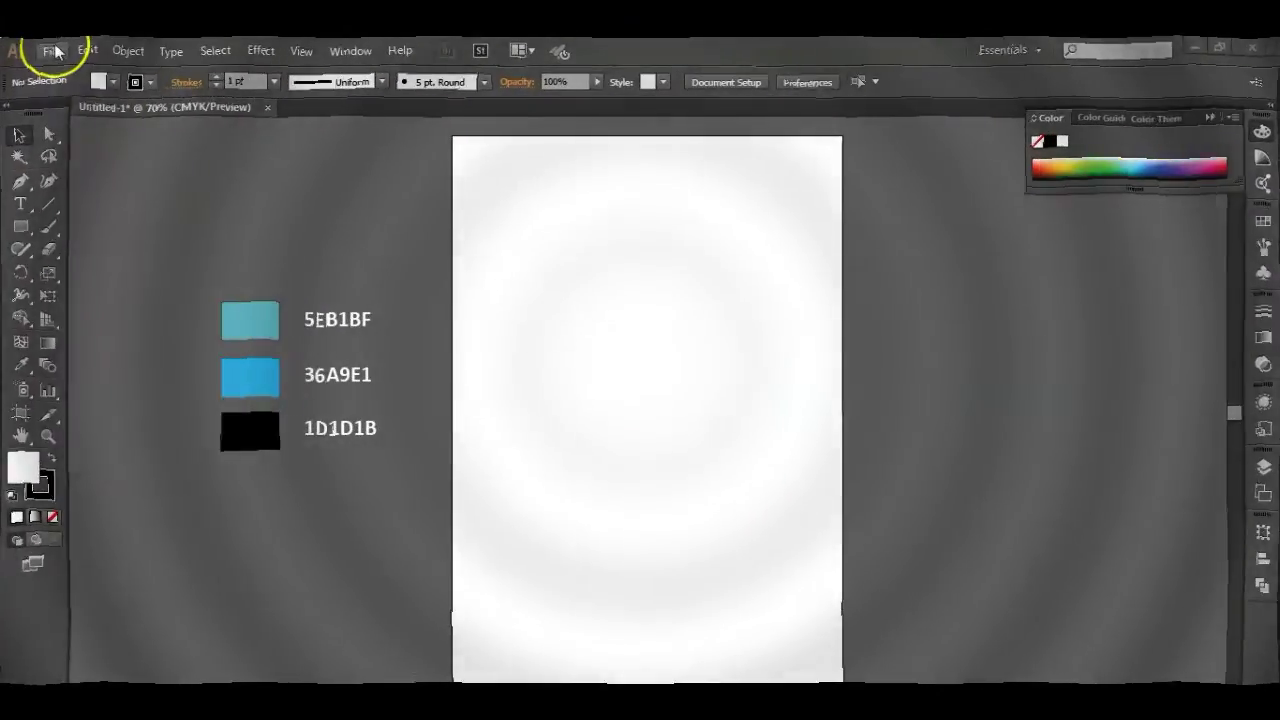
Create a new 12 × 18 in portrait document with inches as the unit
click(52, 50)
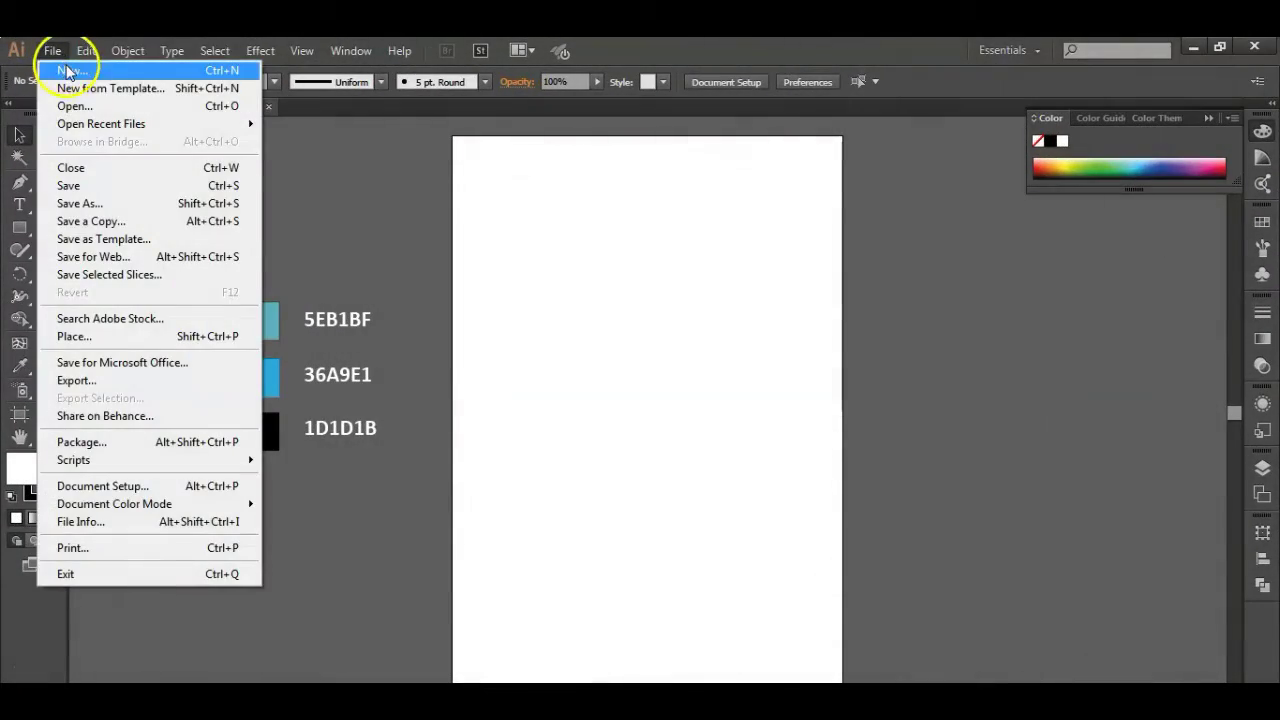
click(70, 70)
click(862, 373)
click(795, 437)
text(12)
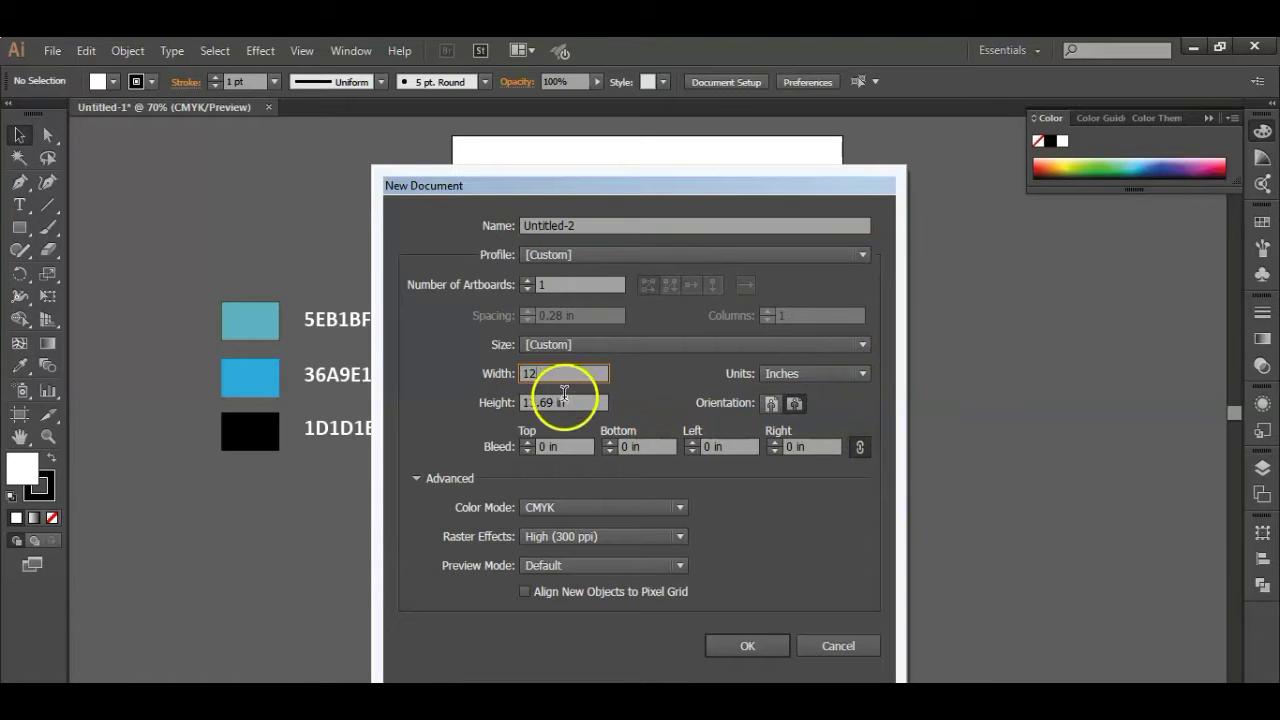
click(487, 406)
text(18)
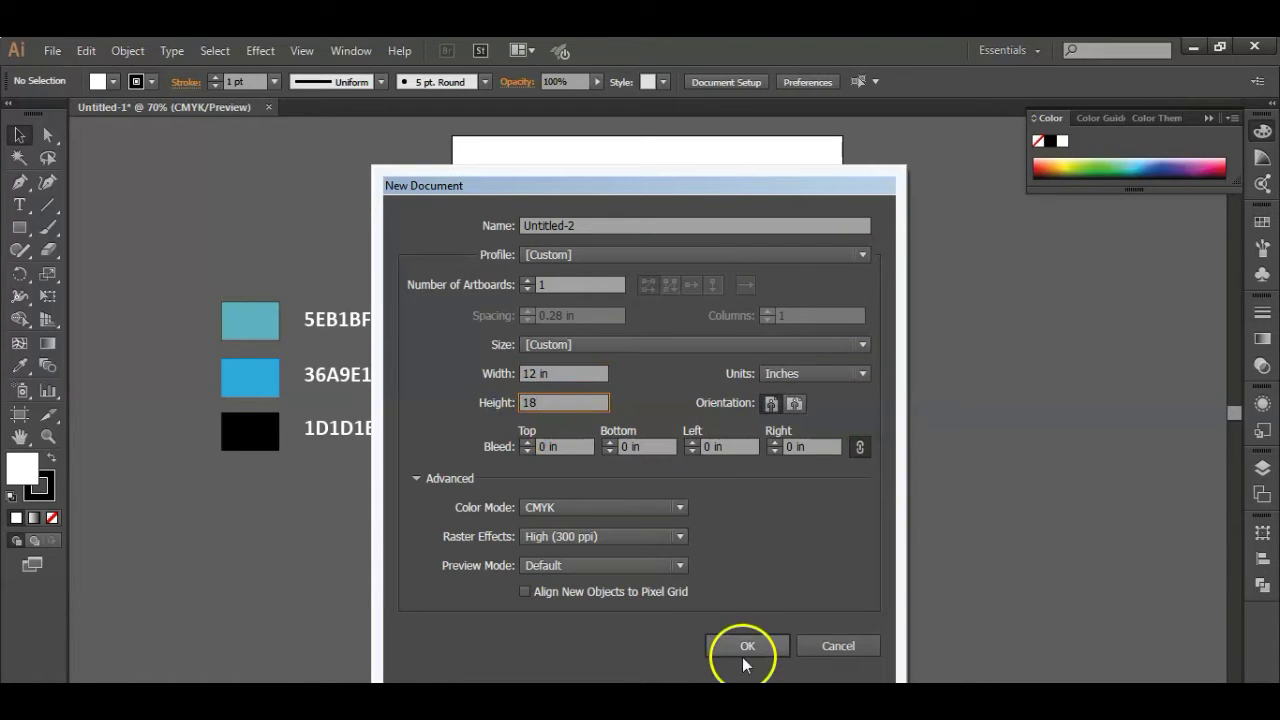
click(747, 648)
Copy the 5EB1BF, 36A9E1 and 1D1D1B swatch group from Untitled-1 into Untitled-2
click(192, 112)
mouse_move(252, 291)
mouse_down()
mouse_move(315, 304)
mouse_move(319, 275)
mouse_up()
click(748, 333)
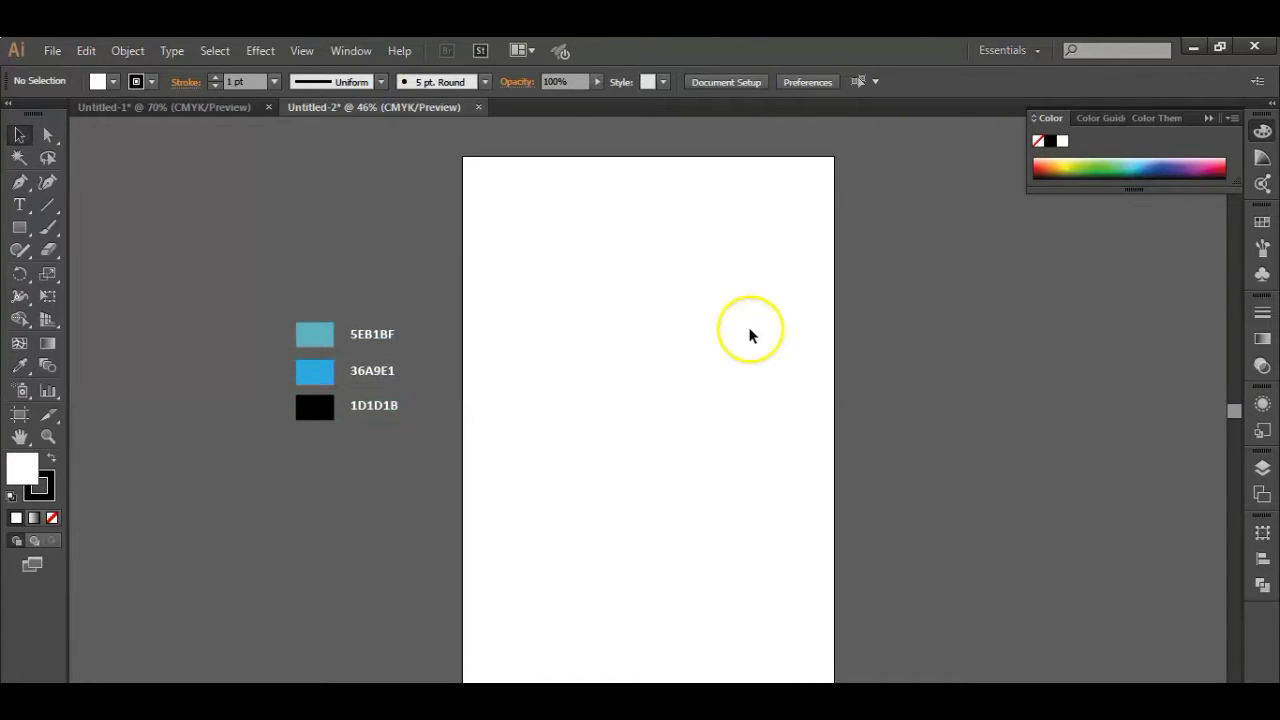
Draw a 12 in wide white rectangle on the artboard at an exact size
click(14, 227)
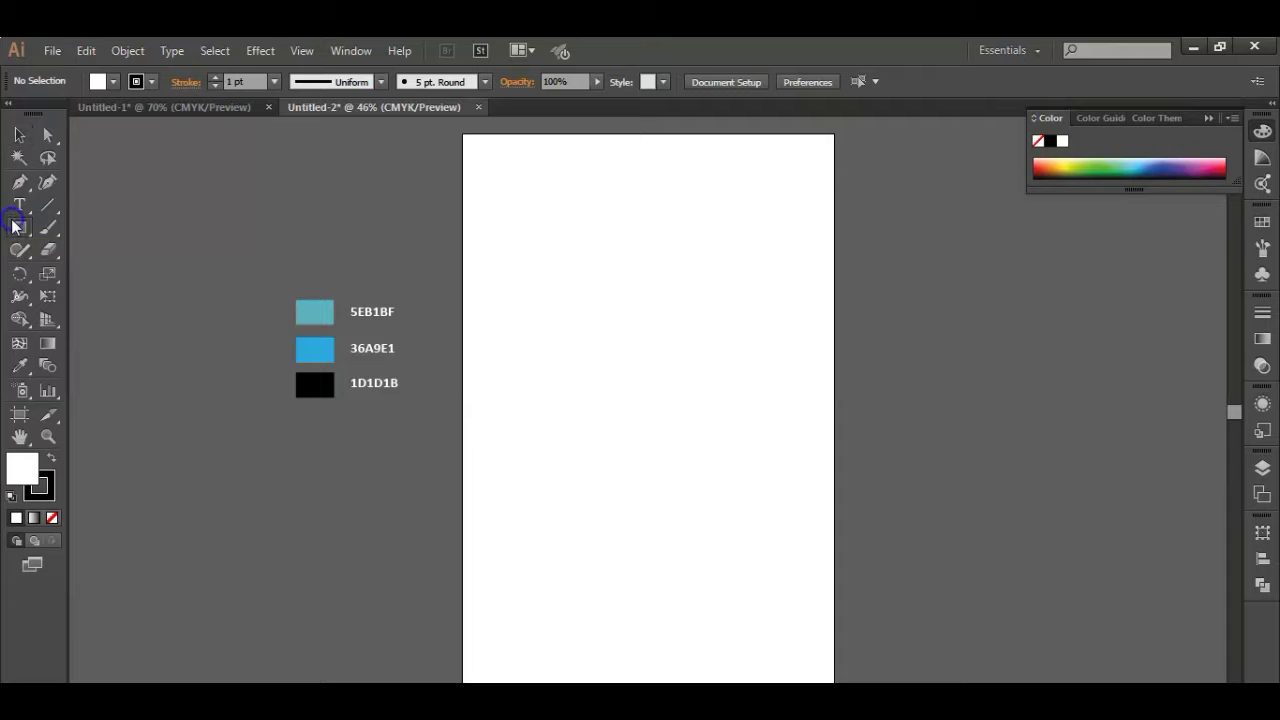
click(502, 364)
text(12)
click(648, 377)
text(1)
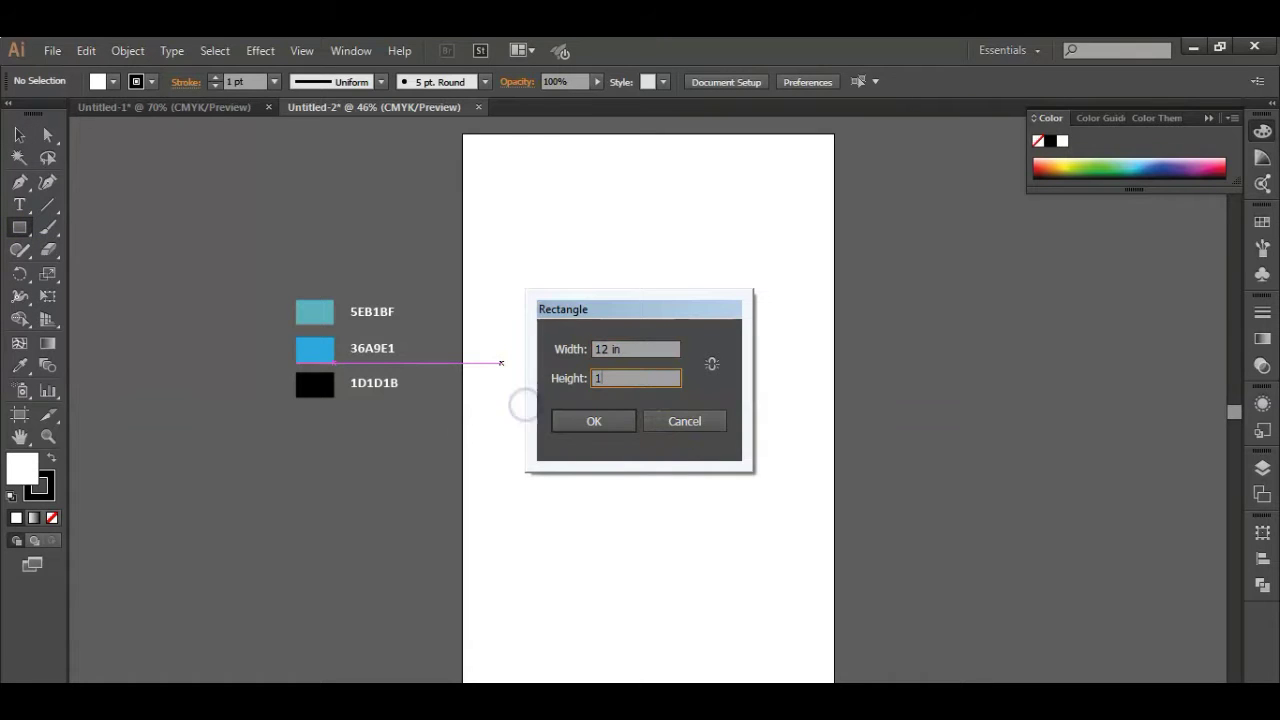
text(0)
click(609, 421)
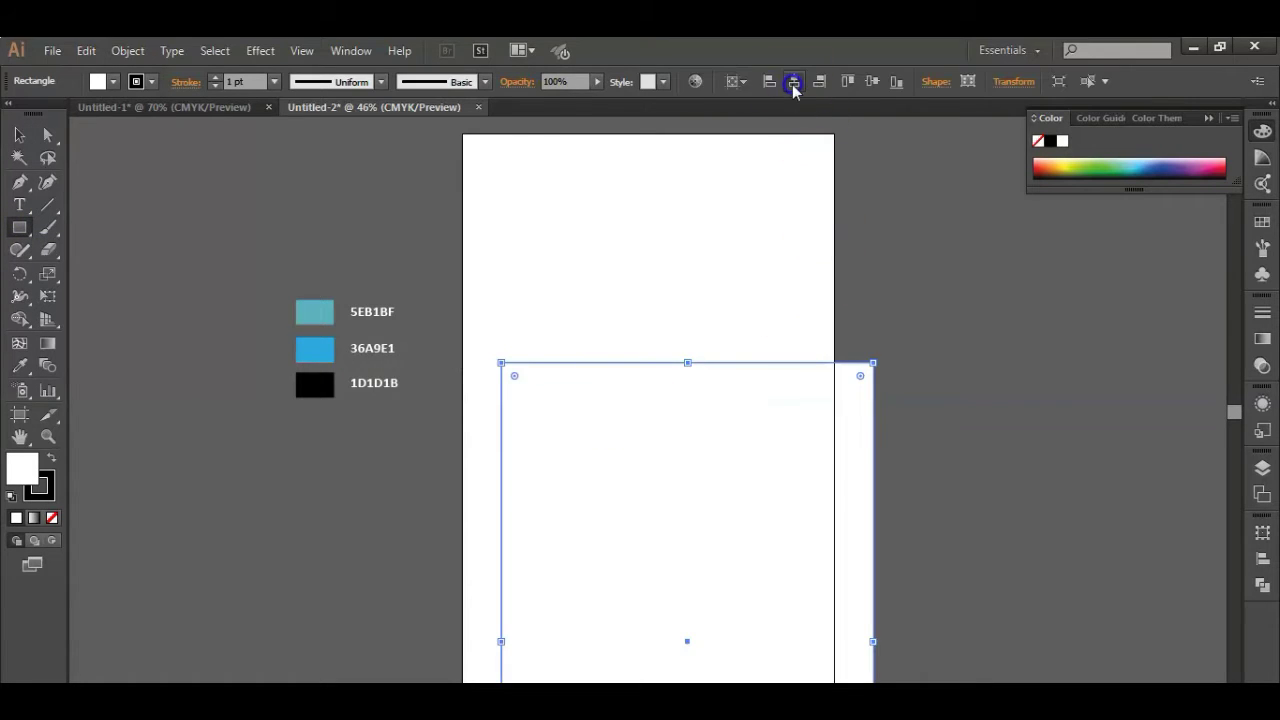
Centre the rectangle horizontally and vertically on the artboard and lock it
click(793, 82)
click(872, 81)
click(19, 134)
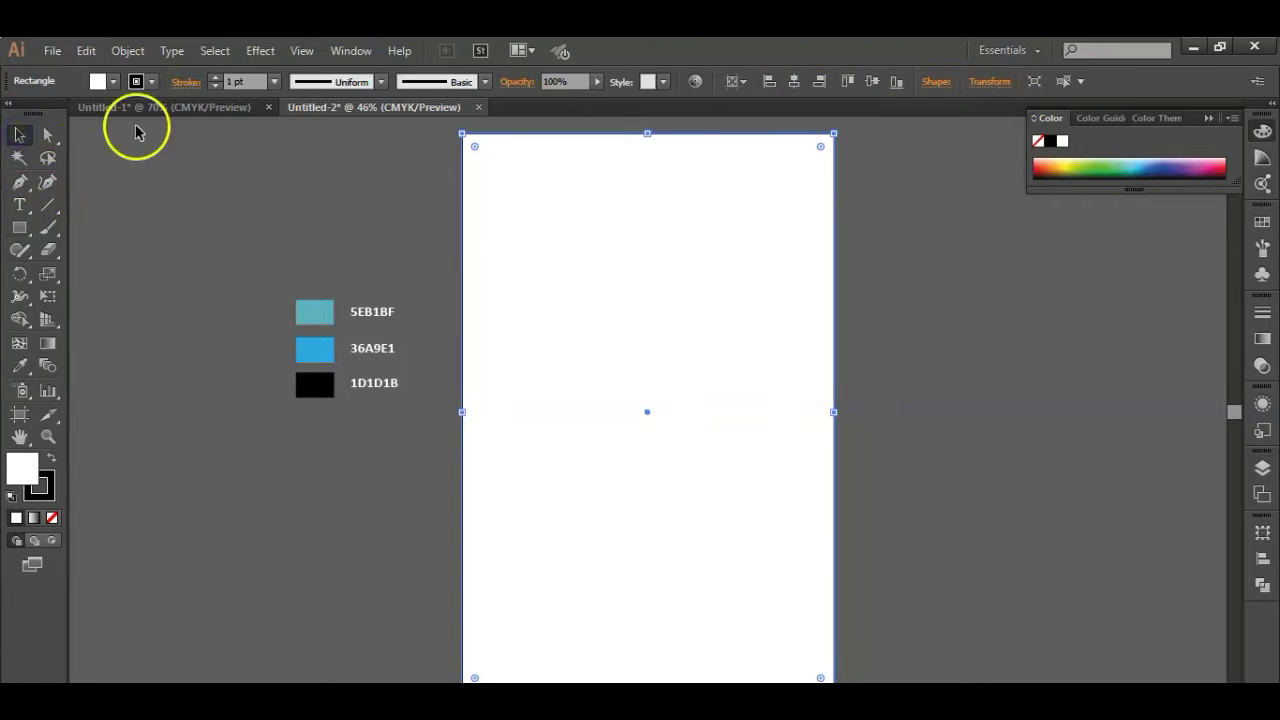
click(127, 50)
click(273, 150)
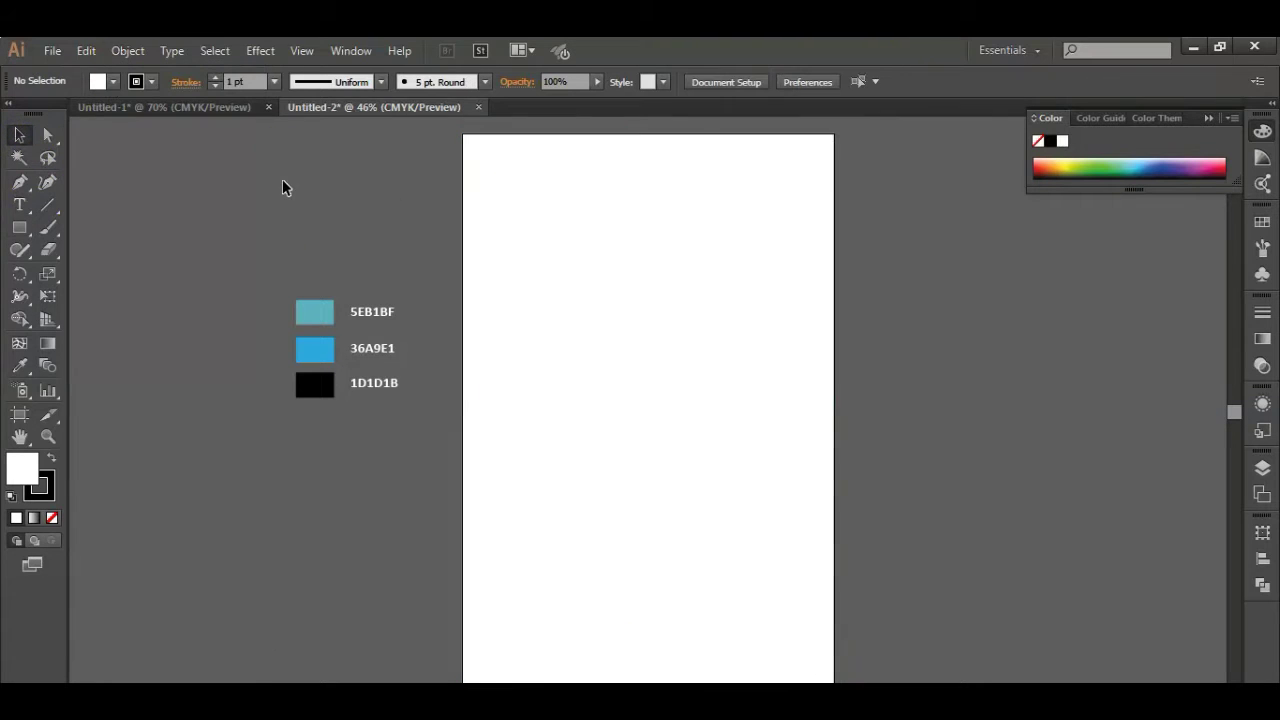
click(20, 228)
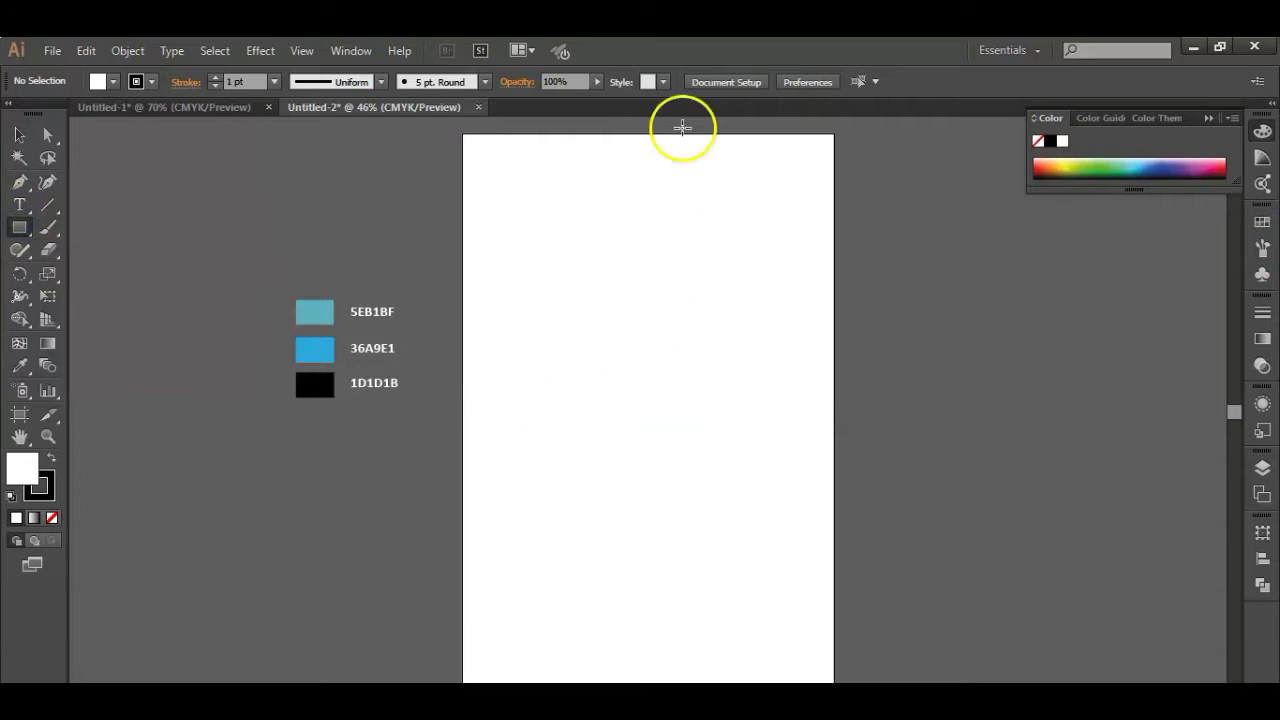
Draw a tall rectangle at the artboard's top right and fill it with teal 5EB1BF
drag(659, 135, 834, 447)
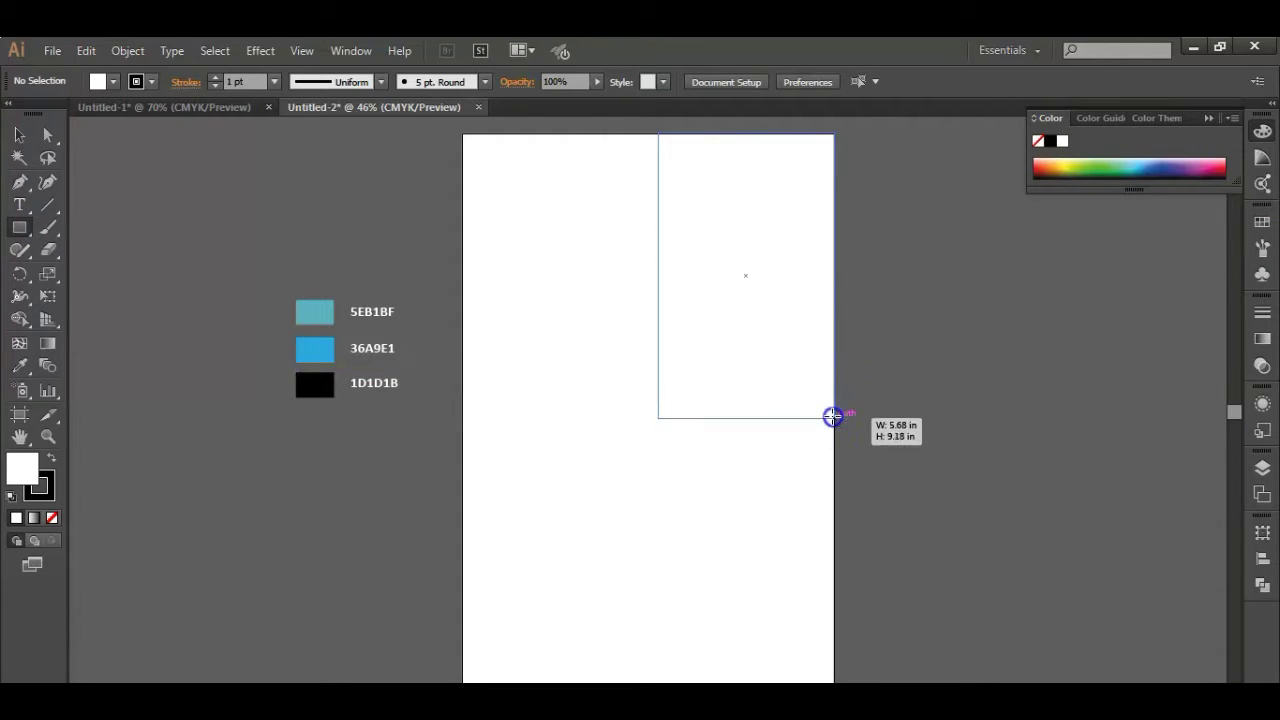
drag(834, 447, 834, 418)
click(20, 366)
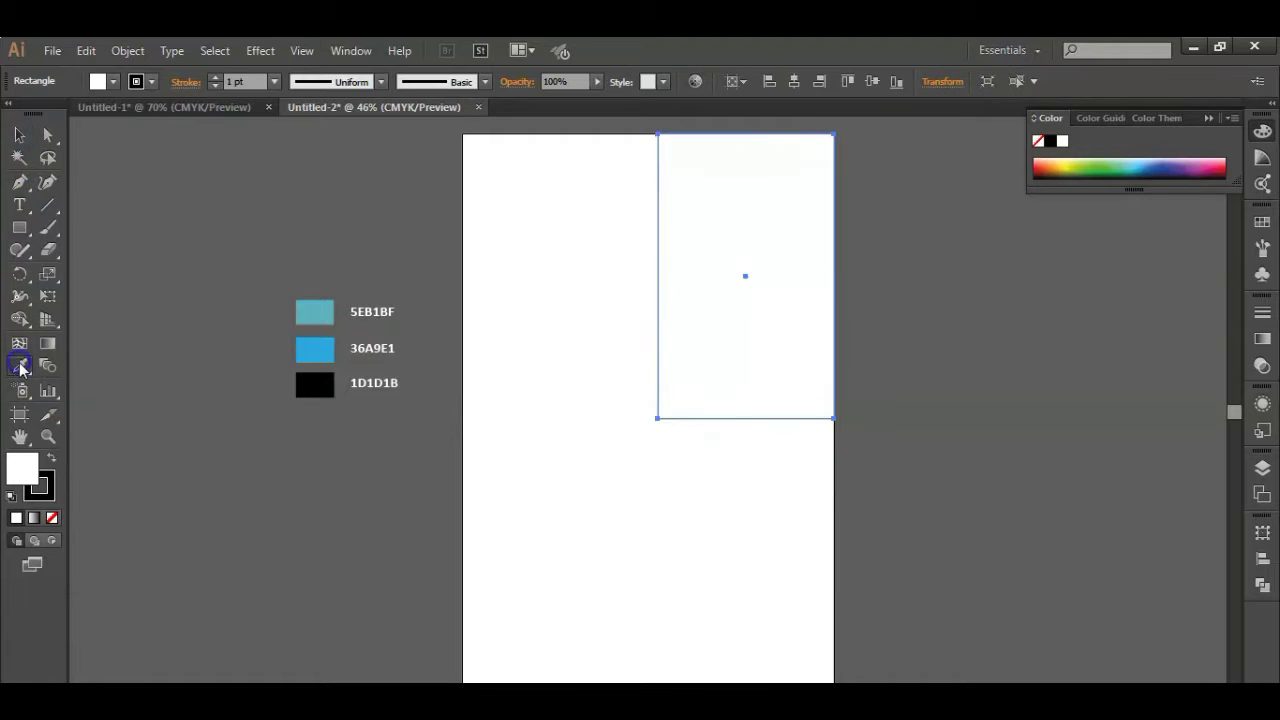
click(323, 311)
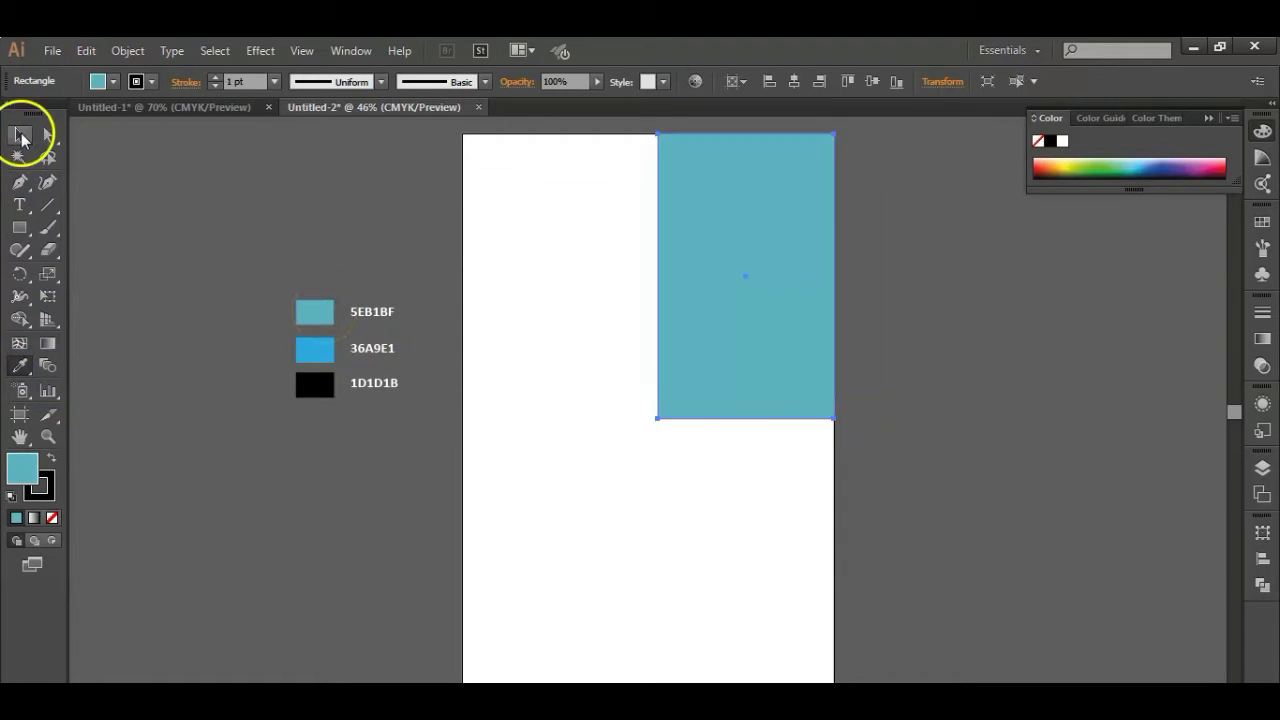
Draw a larger teal rectangle over the artboard centre with no stroke
click(19, 227)
scroll(460, 213, down, 1)
drag(503, 191, 804, 580)
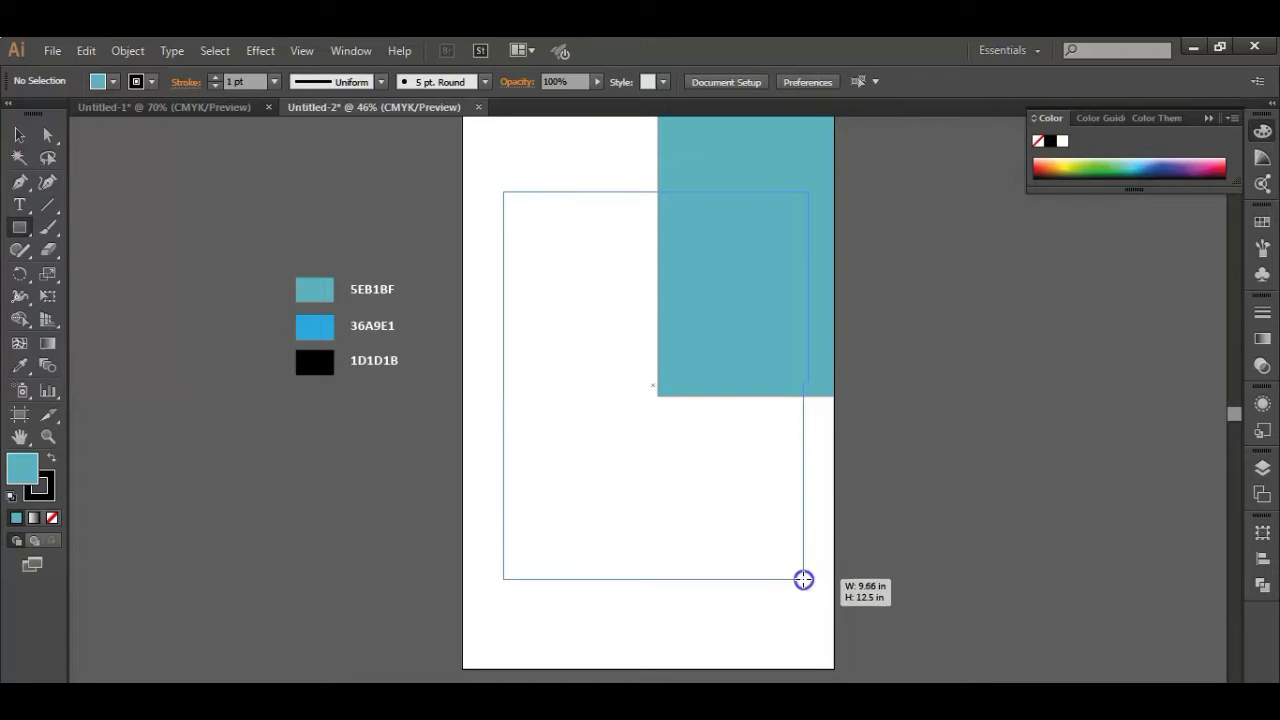
drag(804, 580, 804, 580)
click(52, 517)
click(23, 468)
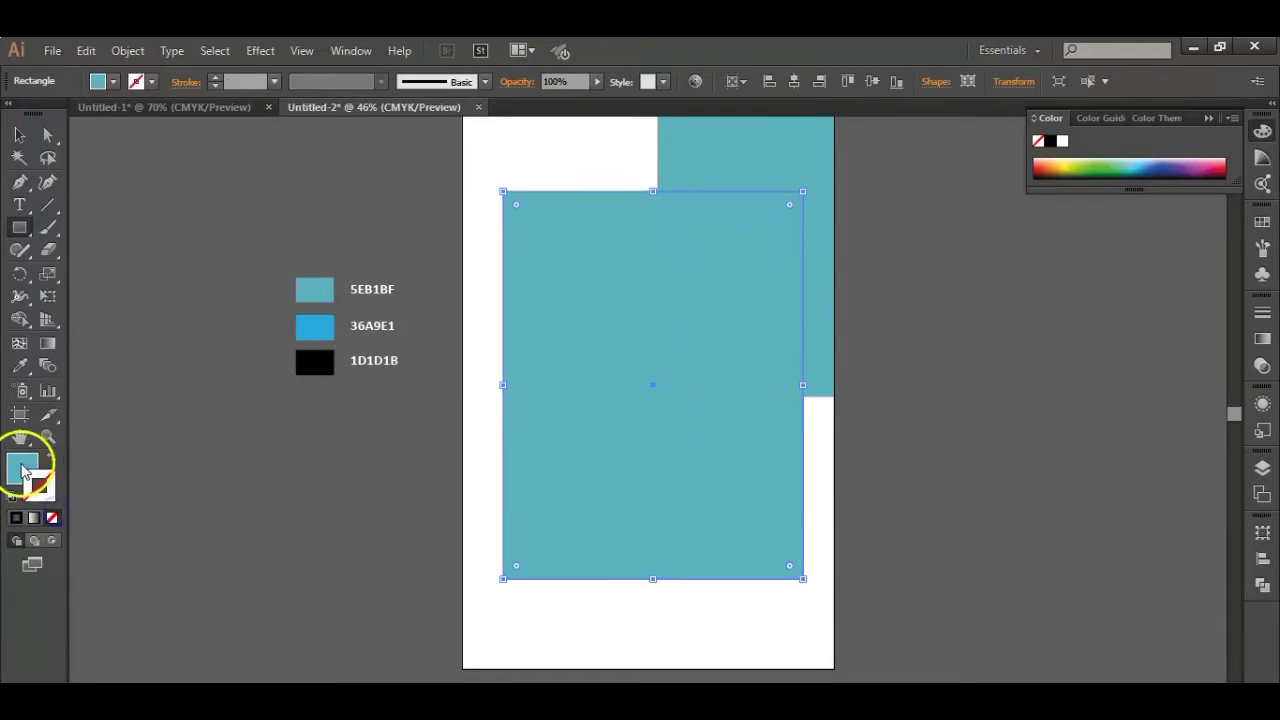
click(19, 134)
click(162, 180)
click(52, 50)
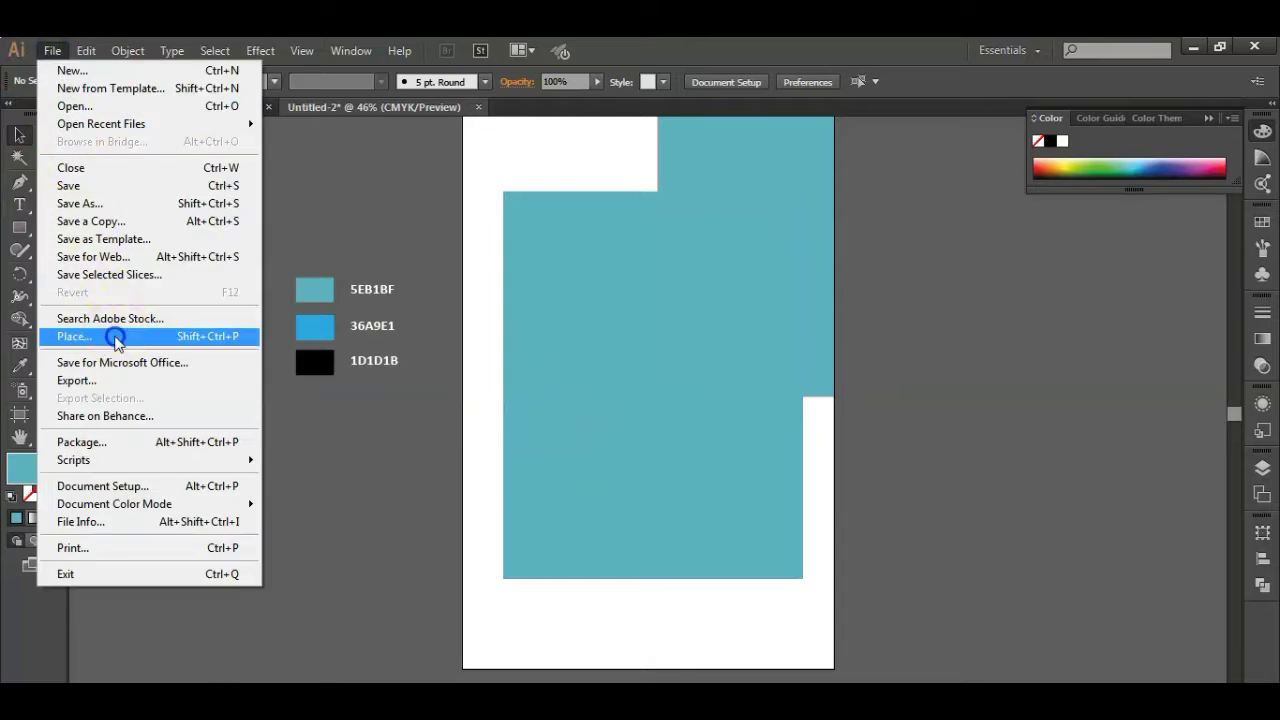
Place the smiling woman photo from the Fam (D:) drive onto the artboard
click(105, 336)
click(82, 486)
drag(1210, 225, 1210, 445)
click(428, 300)
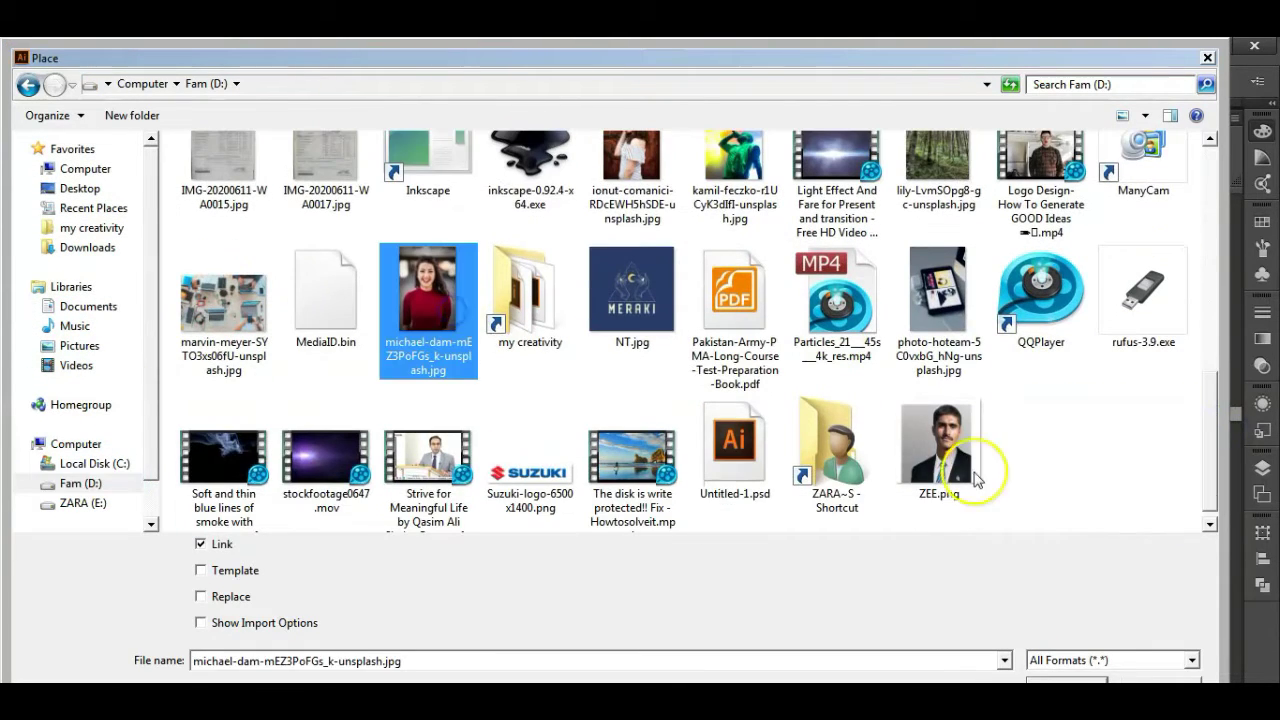
click(1062, 682)
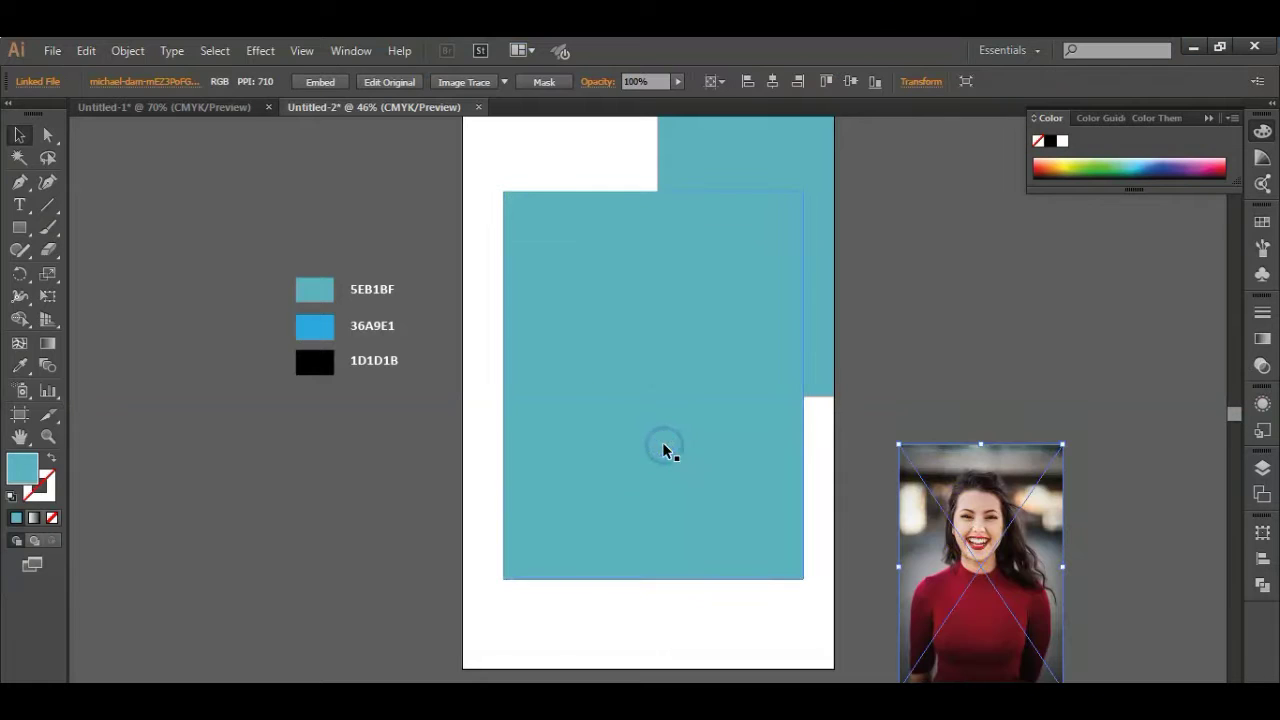
click(318, 82)
Move and scale the photo to cover the large teal block
drag(983, 598, 588, 345)
mouse_move(667, 437)
mouse_down()
mouse_move(806, 573)
mouse_move(807, 592)
mouse_up()
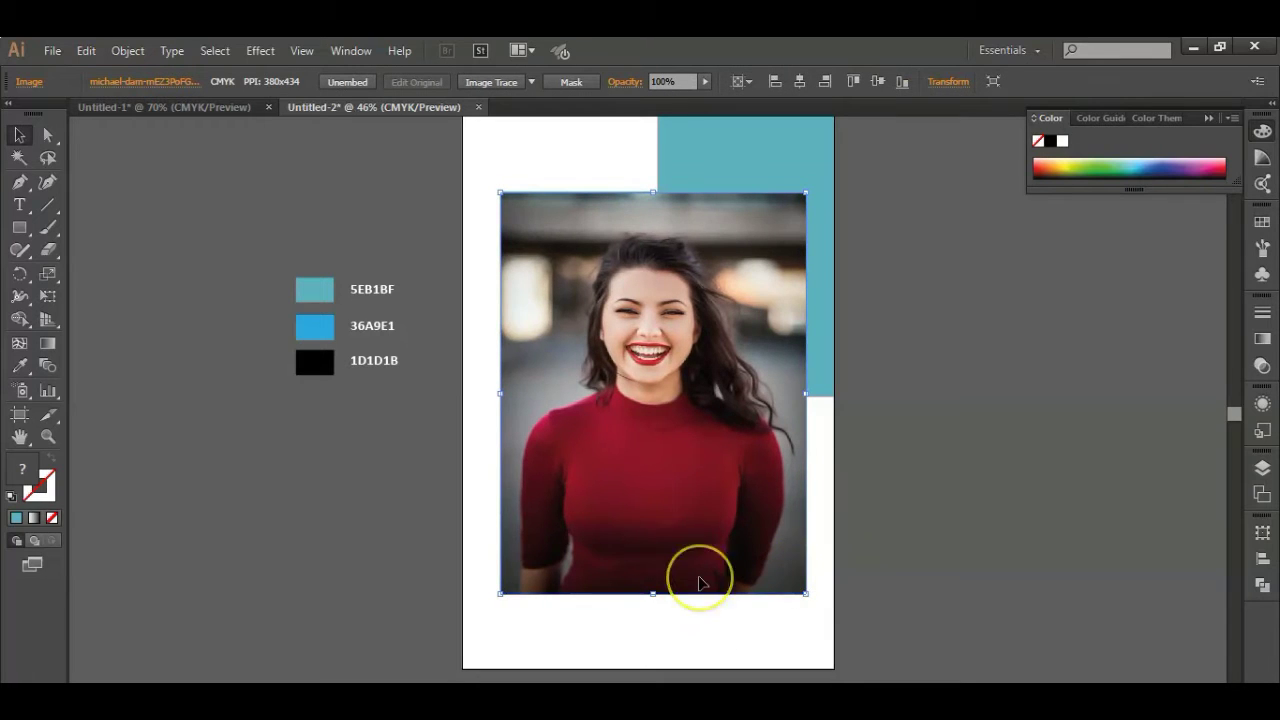
drag(500, 393, 434, 391)
drag(631, 556, 677, 566)
key(ctrl+z)
key(ctrl+z)
Send the photo behind the teal block and clip it to the block's shape
right_click(614, 476)
click(840, 628)
click(737, 591)
shift+click(694, 437)
right_click(694, 437)
click(736, 524)
click(1066, 480)
Narrow the clipped photo from its left edge and nudge it into position
click(790, 440)
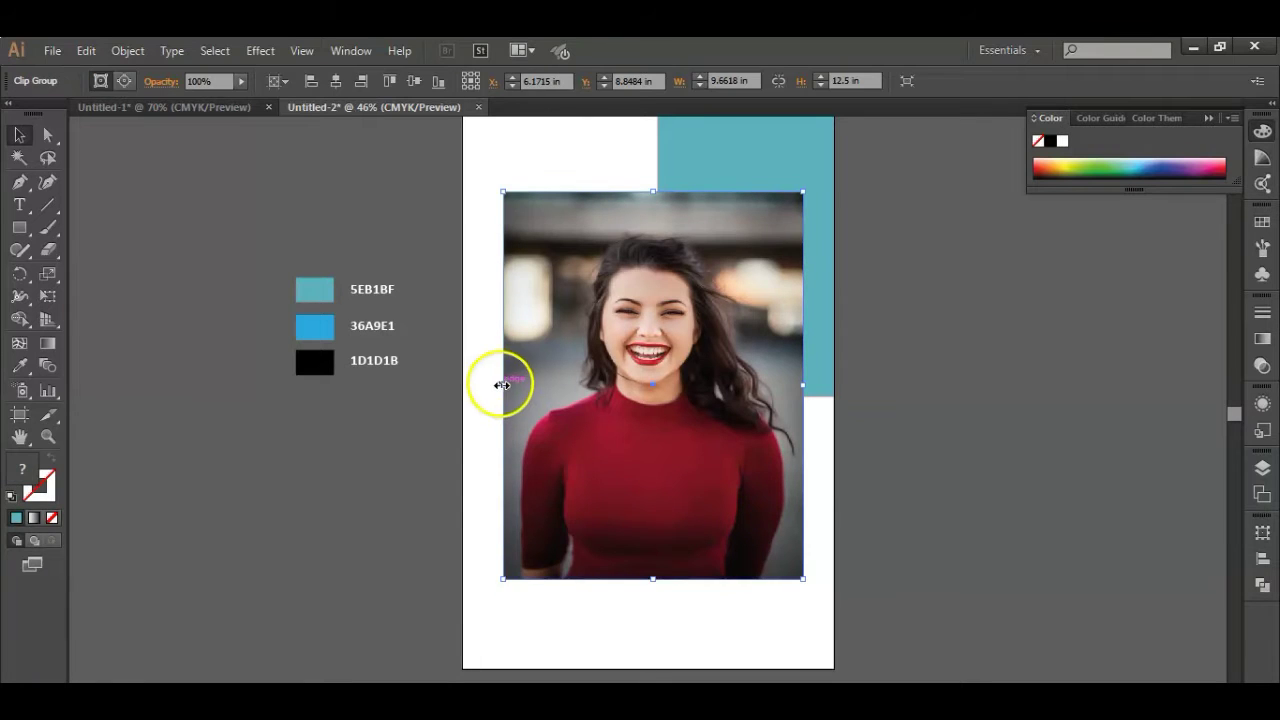
drag(503, 385, 535, 385)
click(943, 466)
scroll(943, 466, up, 2)
drag(759, 486, 766, 471)
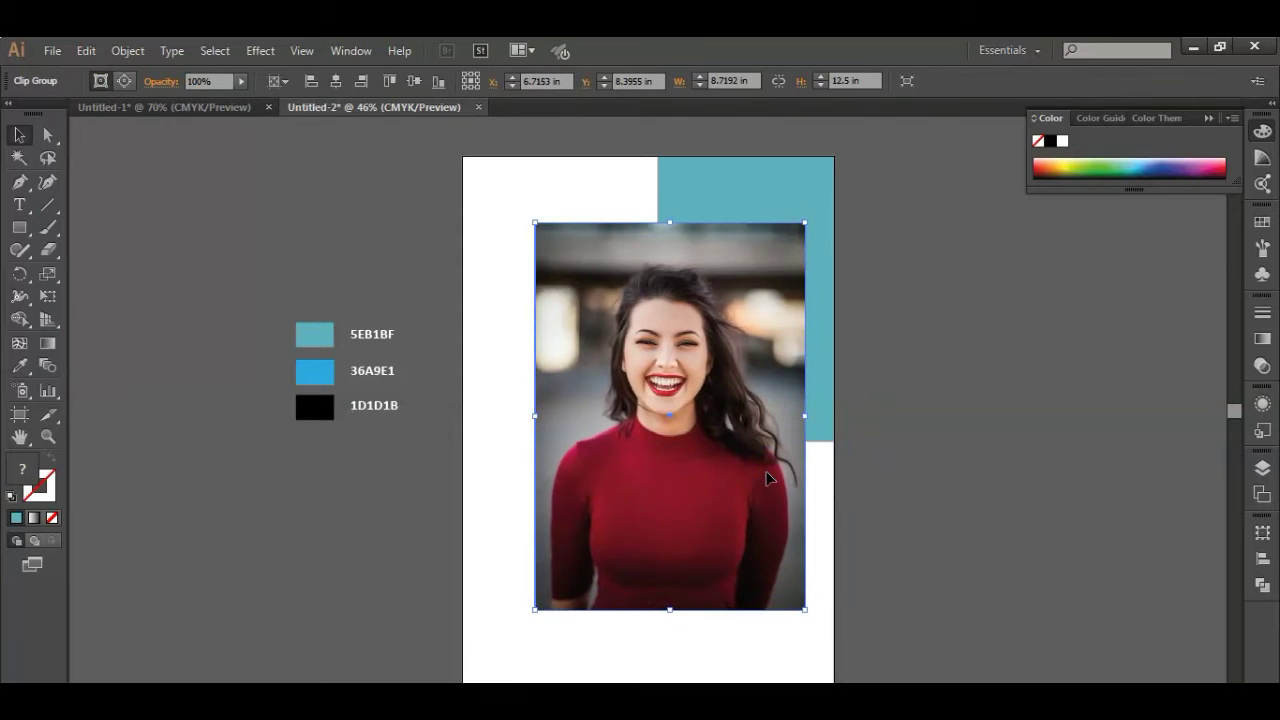
click(973, 455)
scroll(975, 456, down, 1)
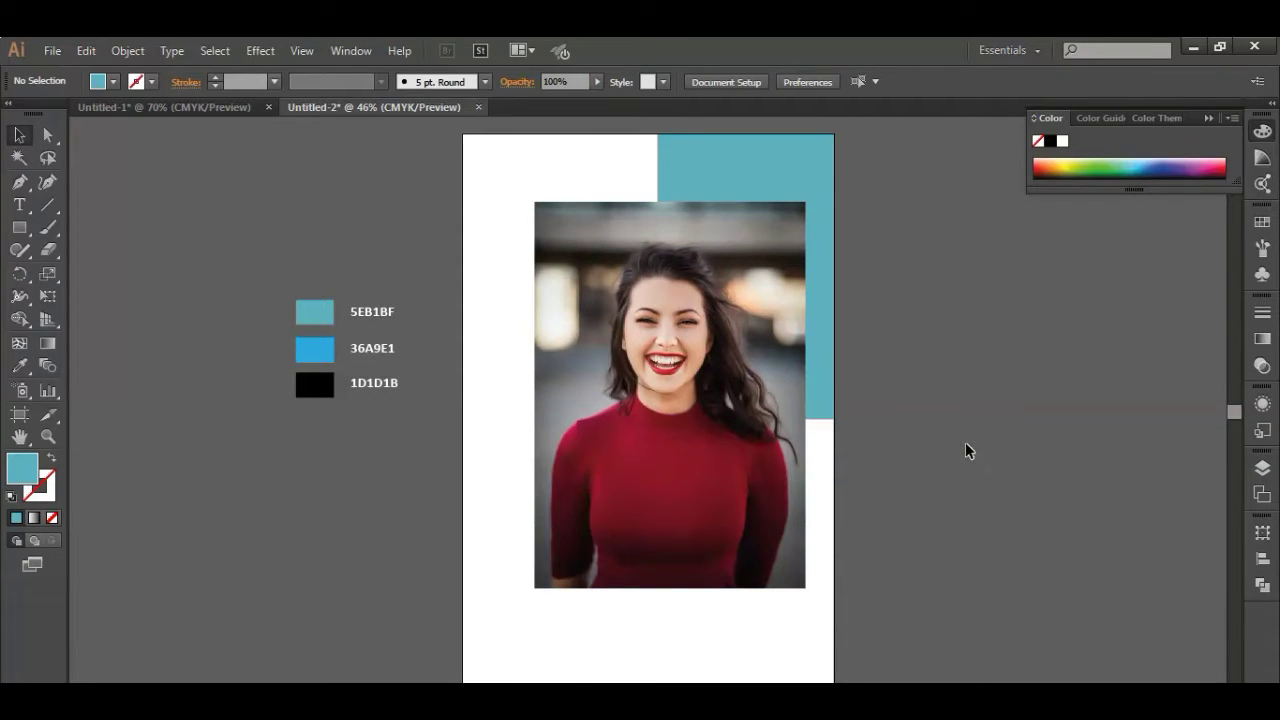
Type WINTER in Arial Bold 36 pt
click(19, 204)
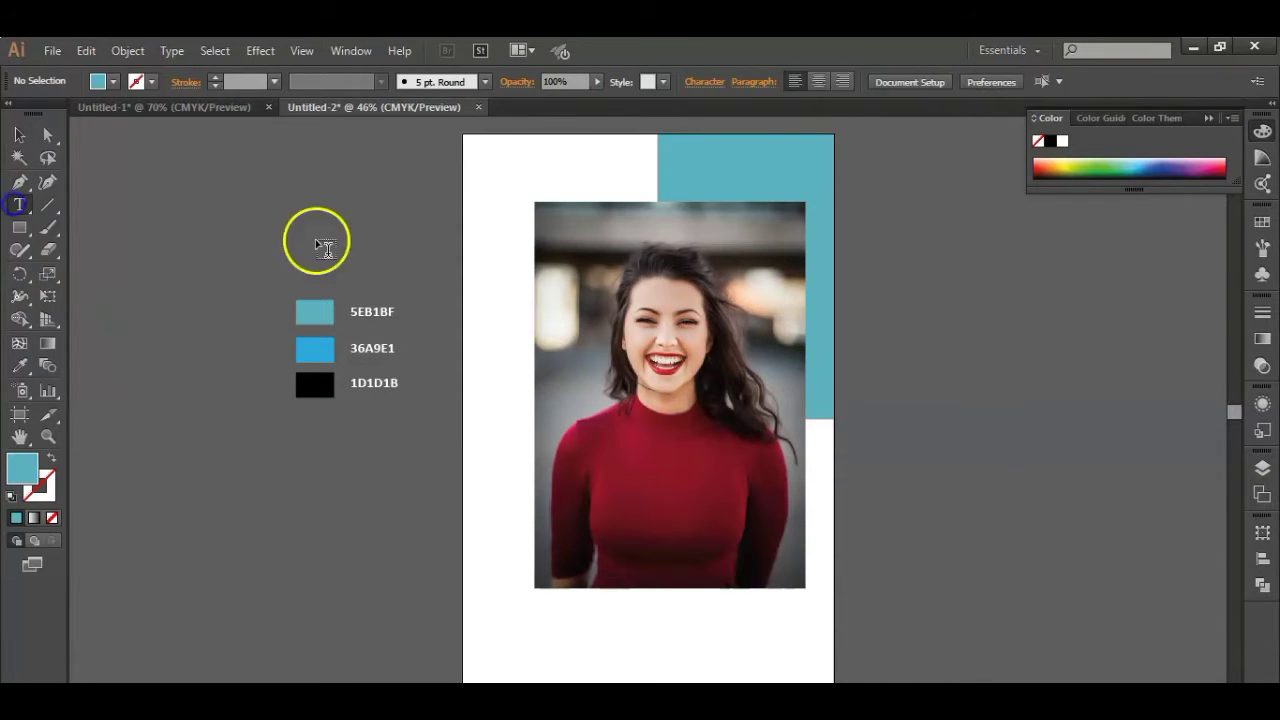
click(709, 83)
text(AR)
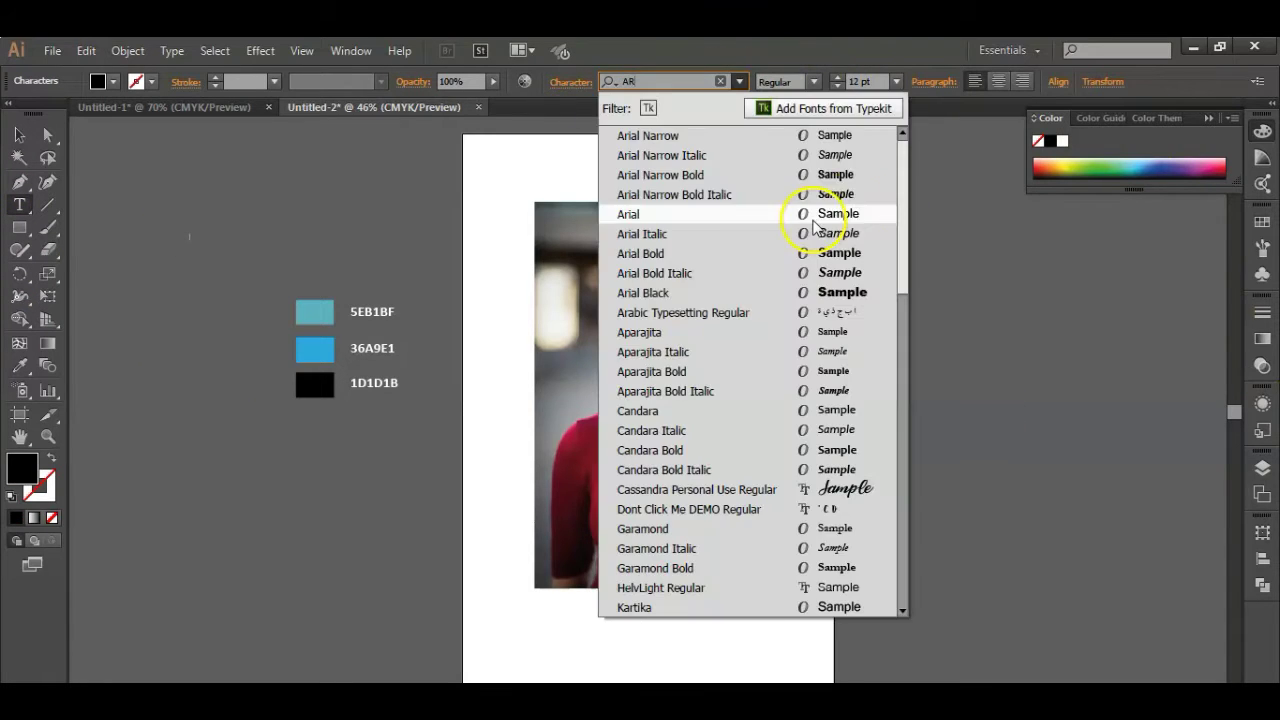
click(814, 251)
click(896, 81)
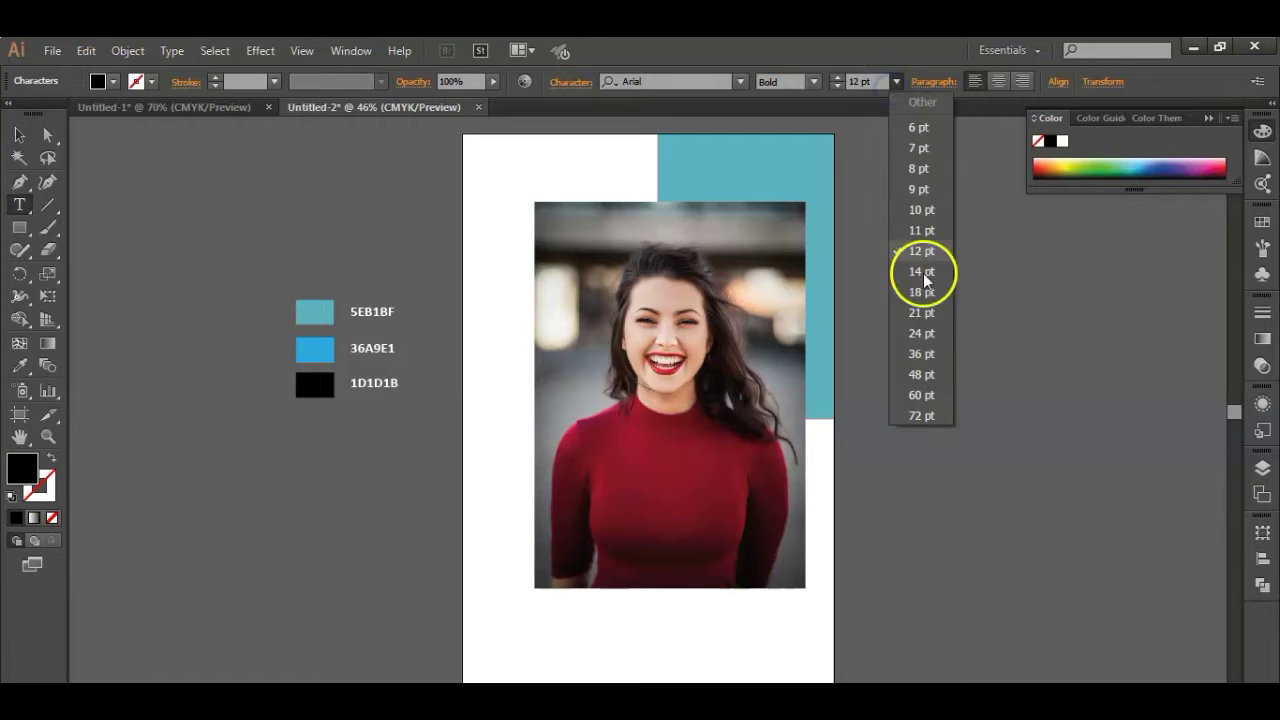
click(926, 348)
text(WINTER)
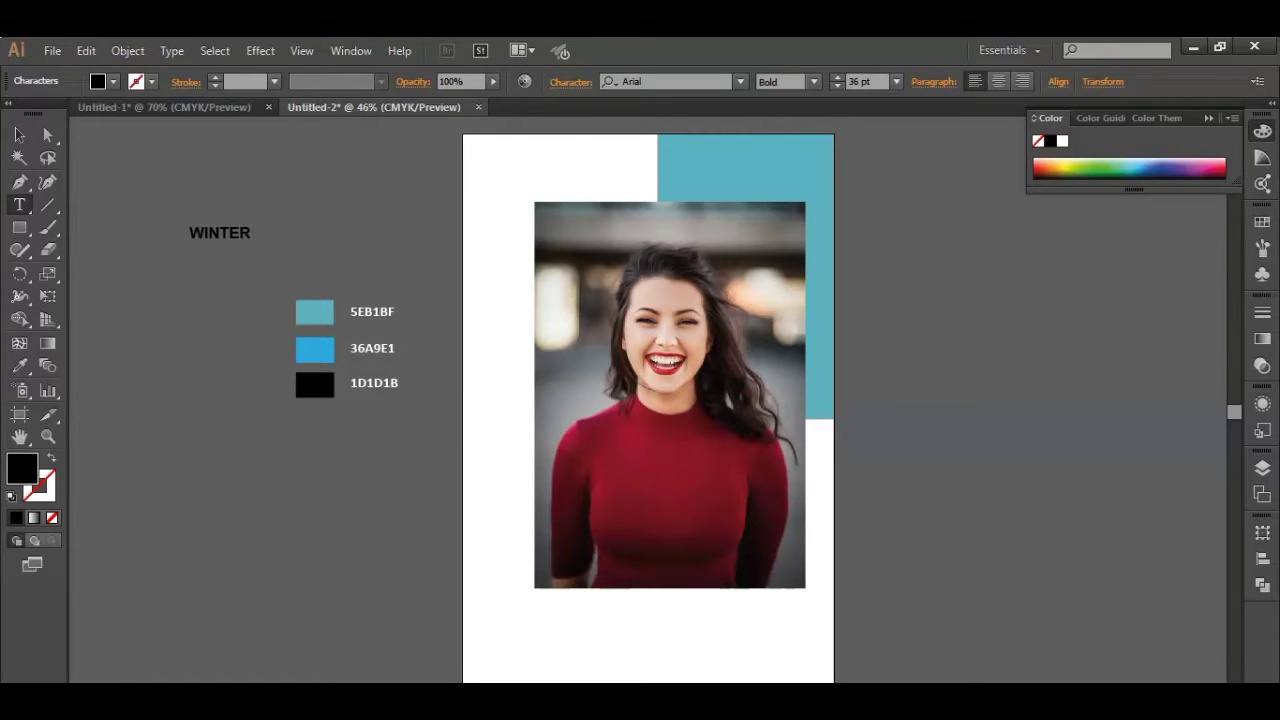
Position WINTER at the poster's top left over the photo's corner, then set the font style to Regular
click(15, 135)
drag(250, 244, 554, 234)
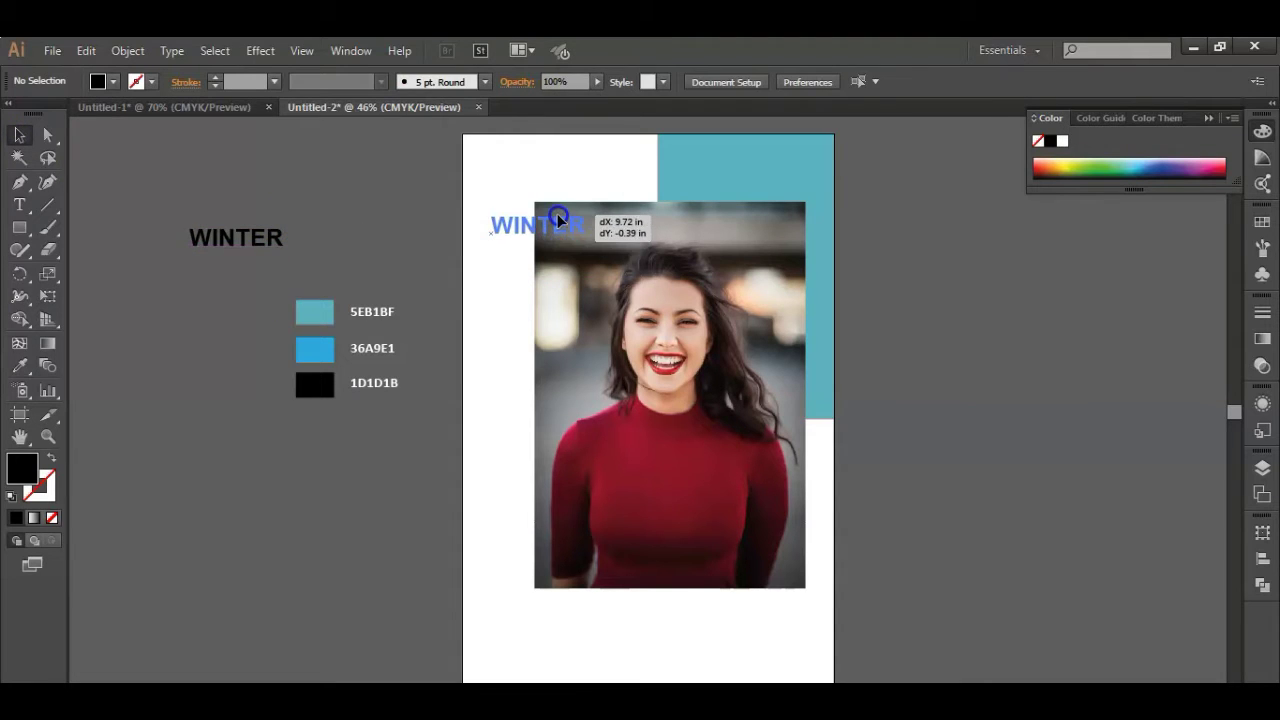
drag(554, 227, 557, 213)
click(286, 229)
click(47, 205)
click(19, 204)
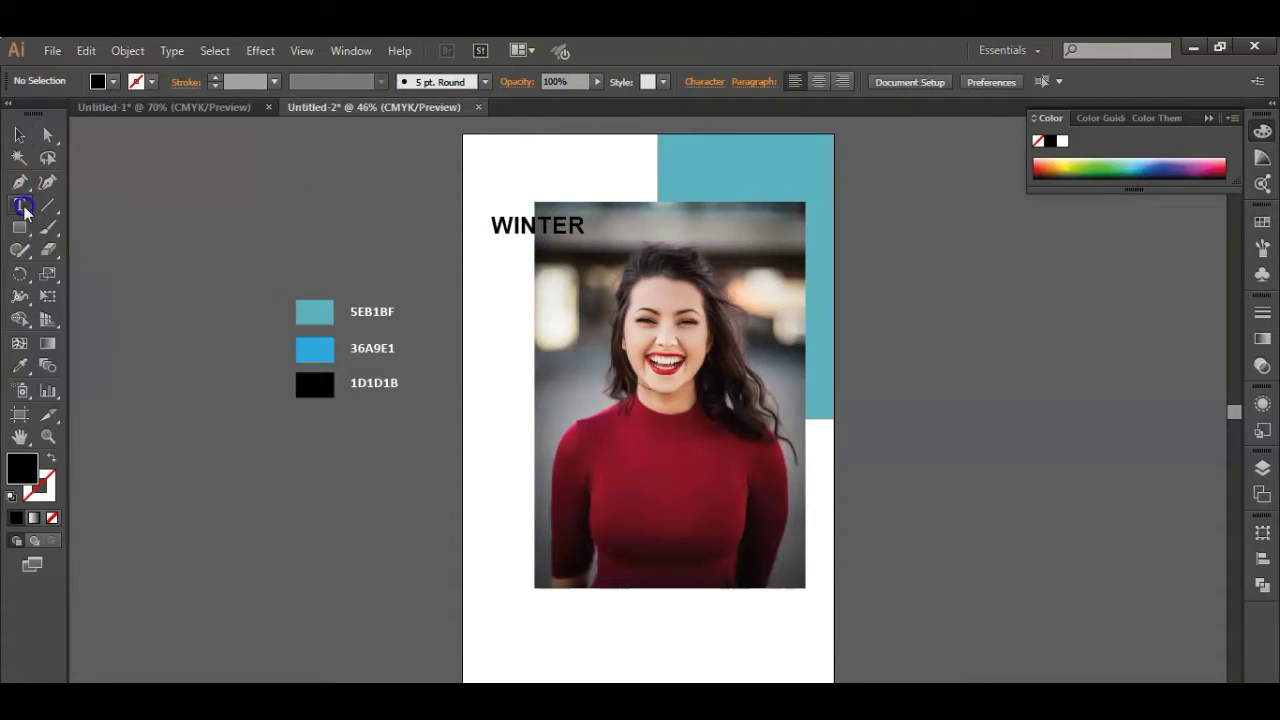
click(814, 81)
click(825, 186)
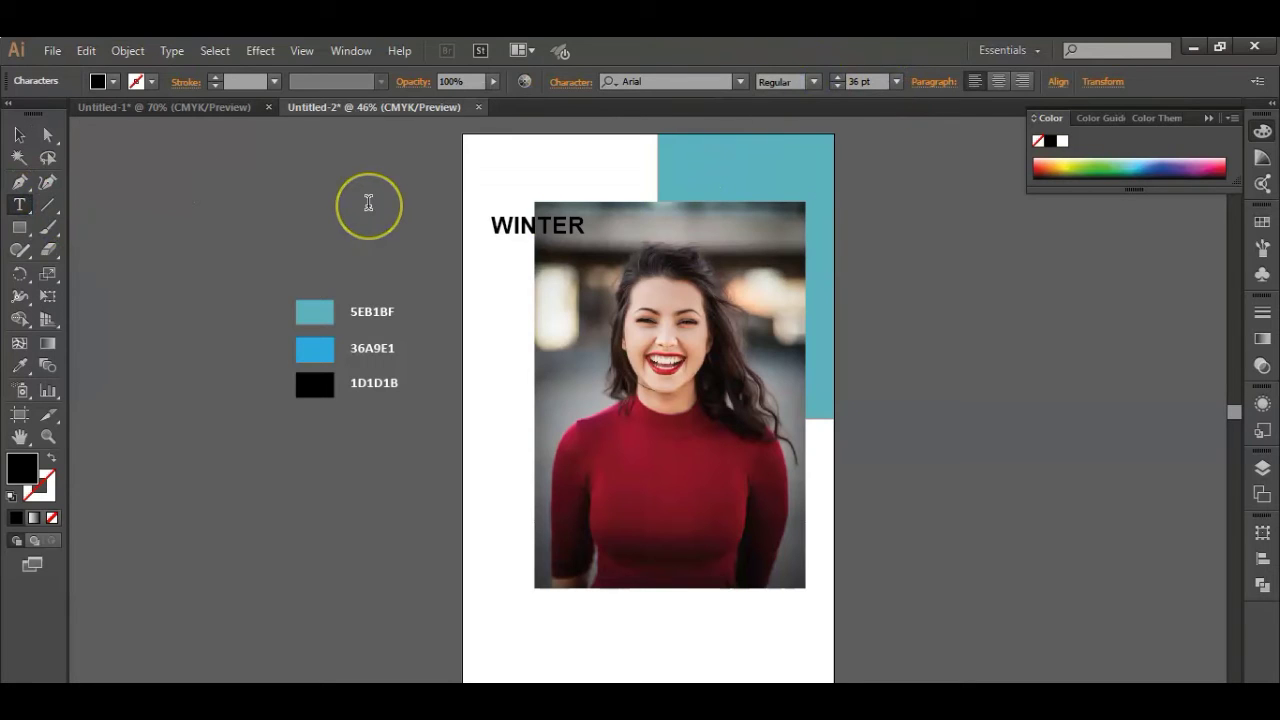
text(SUPER)
Type SUPER and move it beneath WINTER on the poster
click(12, 133)
click(19, 204)
click(201, 197)
text(SUPE)
click(19, 135)
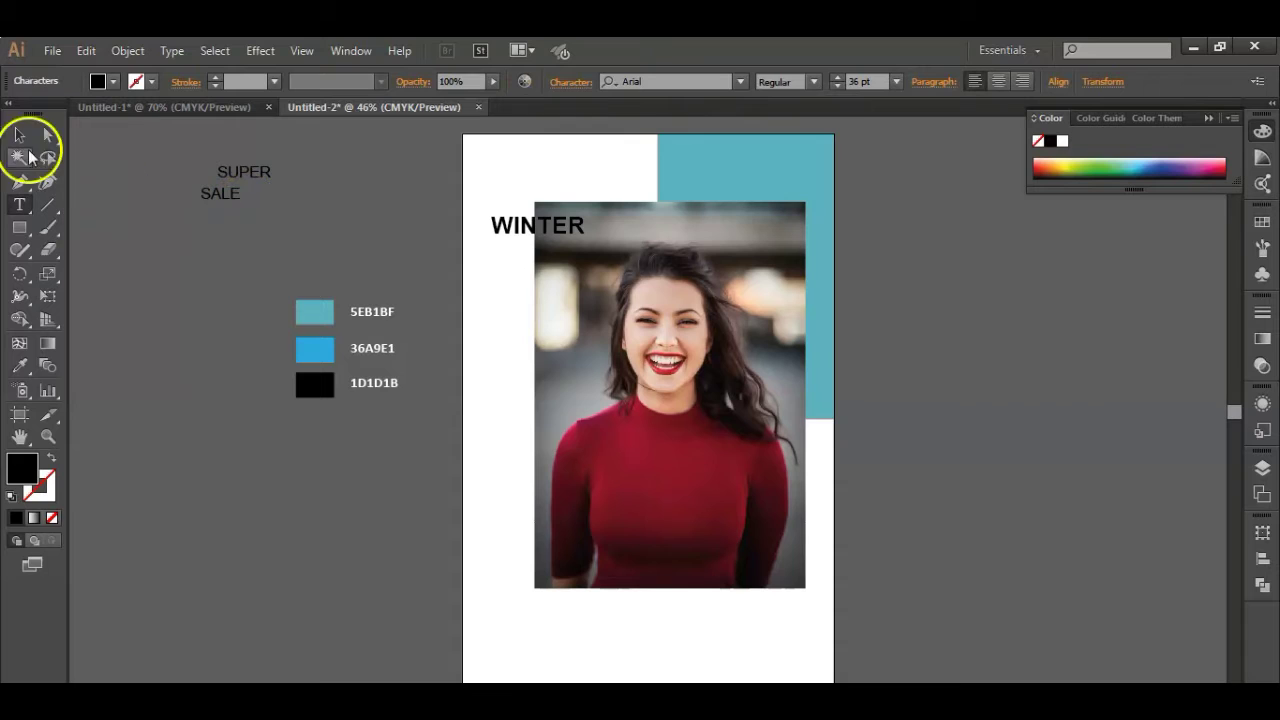
mouse_move(247, 175)
mouse_down()
mouse_move(558, 249)
mouse_move(584, 280)
mouse_up()
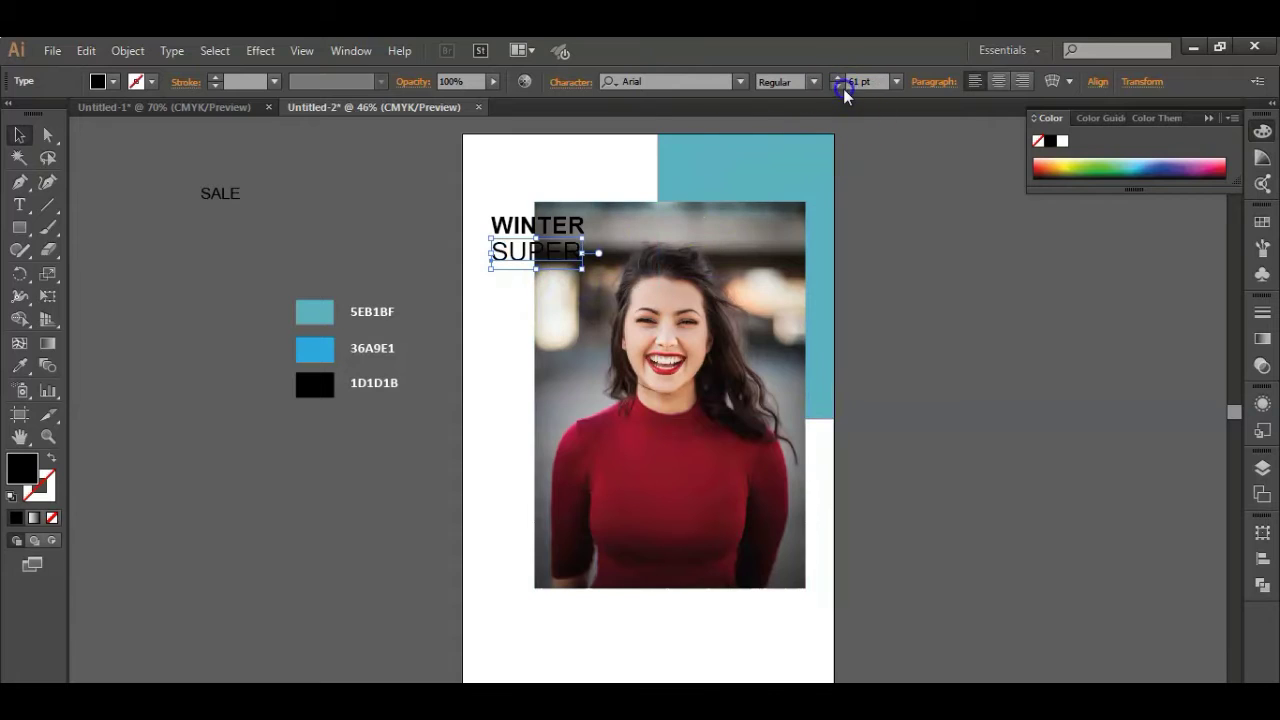
click(866, 183)
Move SALE below SUPER, then highlight the letters TER in WINTER
click(222, 193)
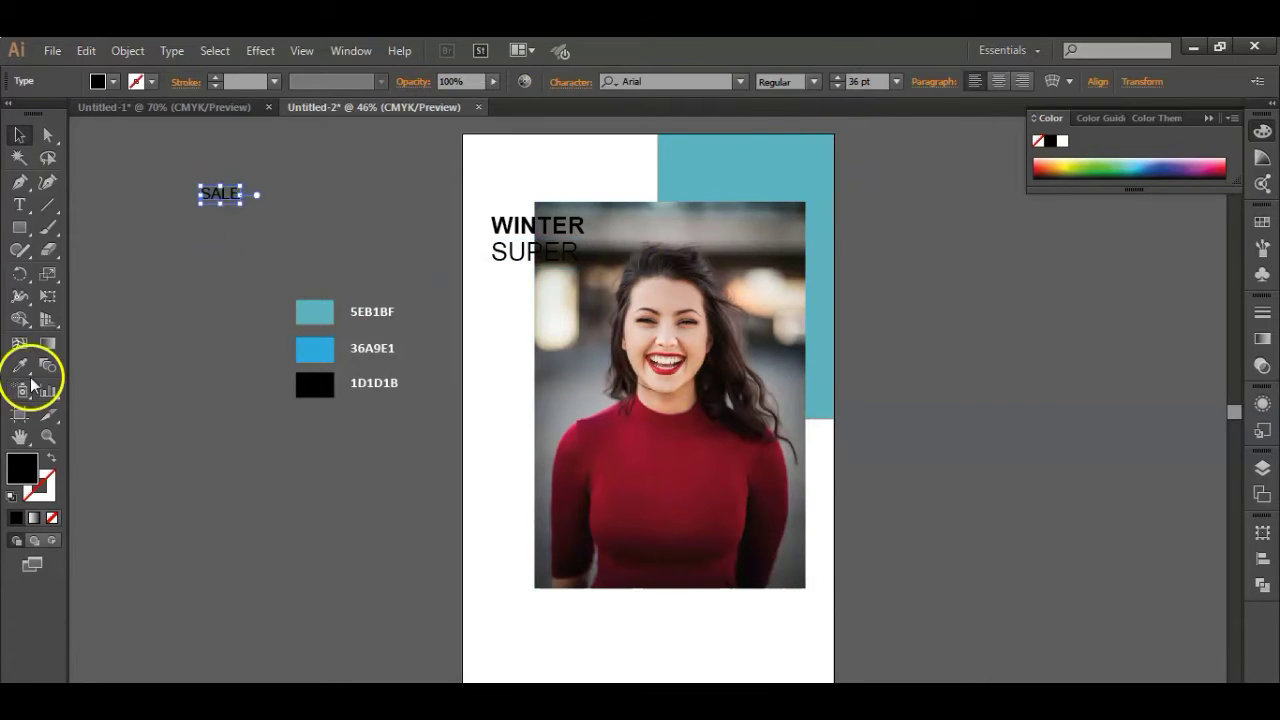
mouse_move(229, 195)
mouse_down()
mouse_move(524, 273)
mouse_move(571, 310)
mouse_up()
key(ctrl+z)
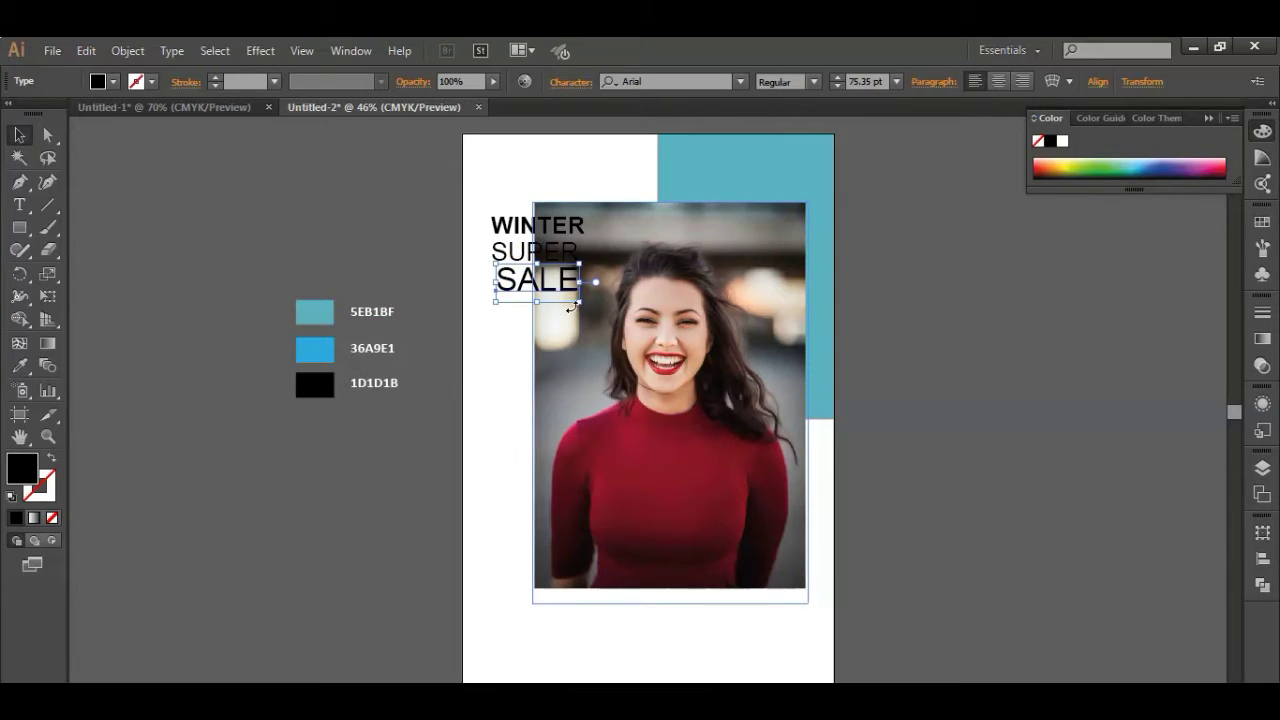
click(917, 231)
click(19, 204)
click(541, 222)
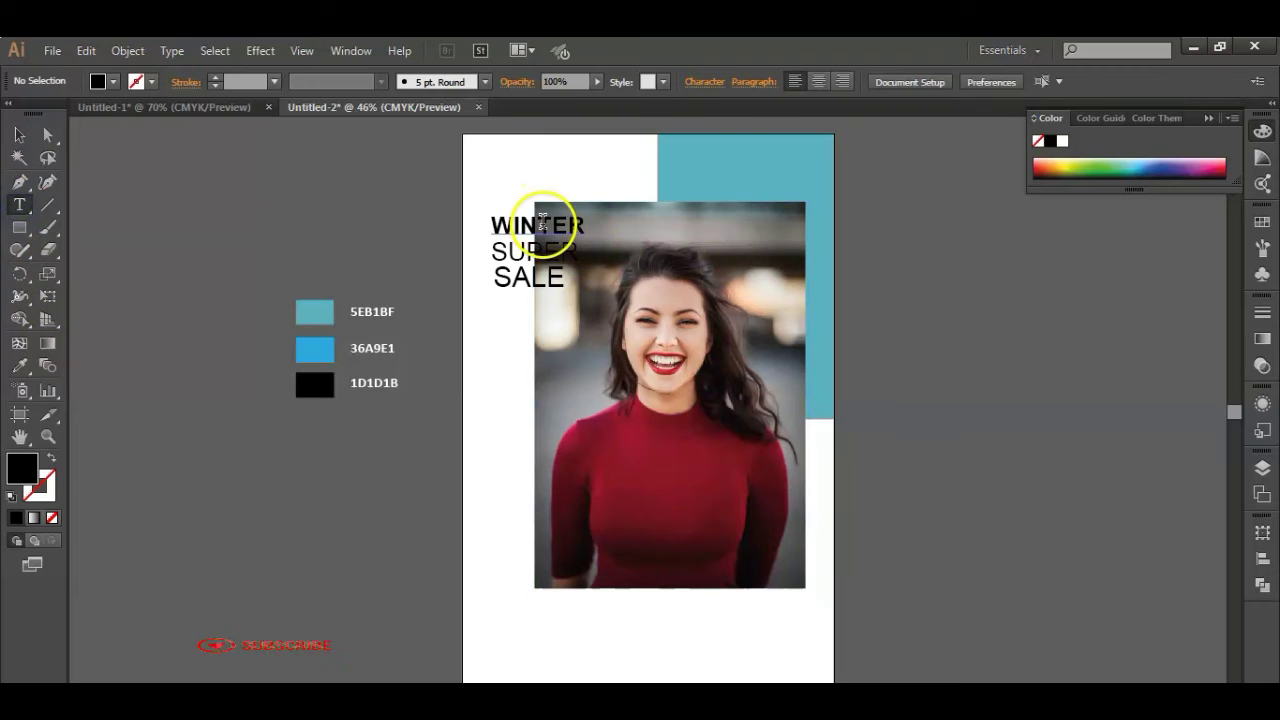
drag(541, 224, 586, 225)
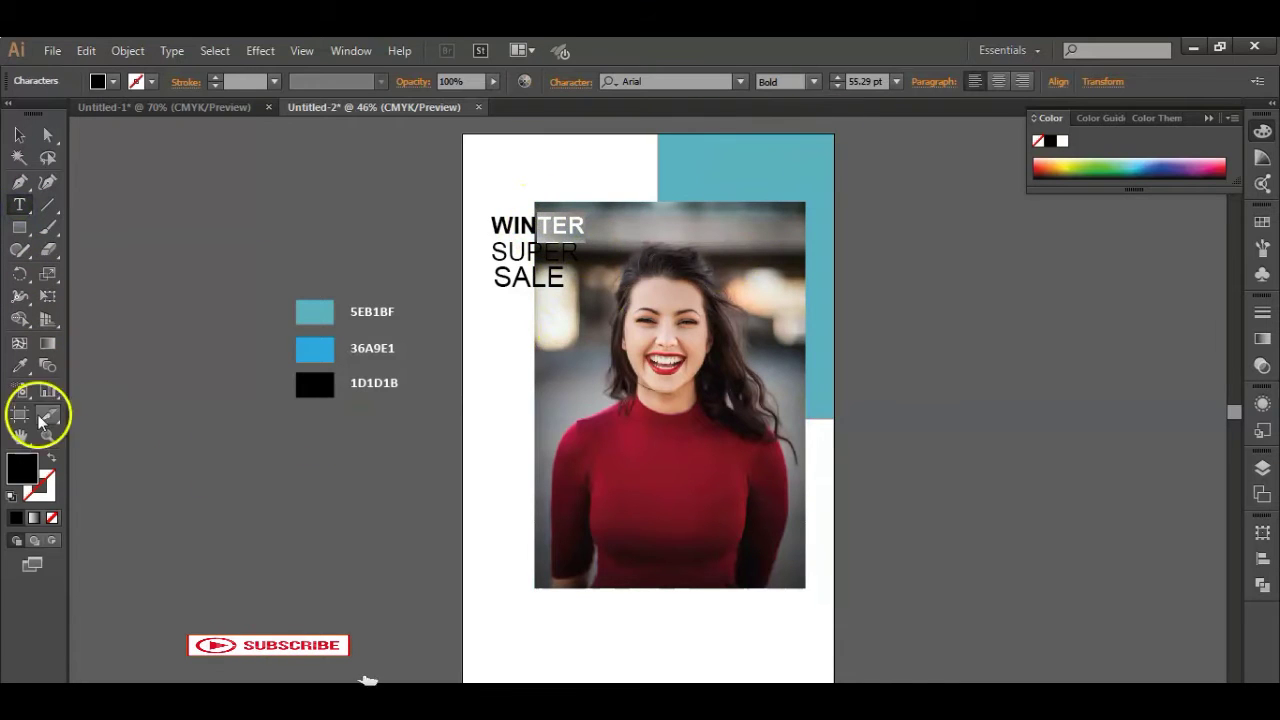
Recolour TER in WINTER and ER in SUPER with the 36A9E1 blue
click(19, 365)
click(290, 340)
click(19, 134)
click(171, 220)
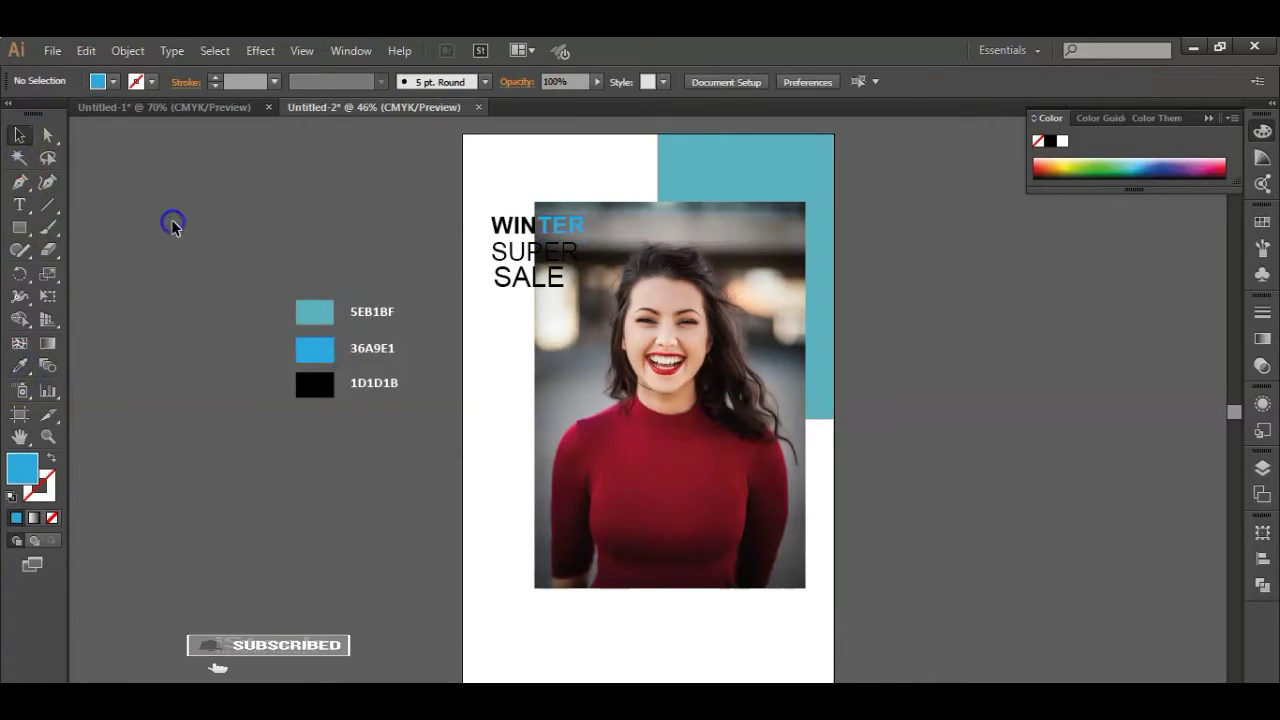
click(20, 208)
click(567, 253)
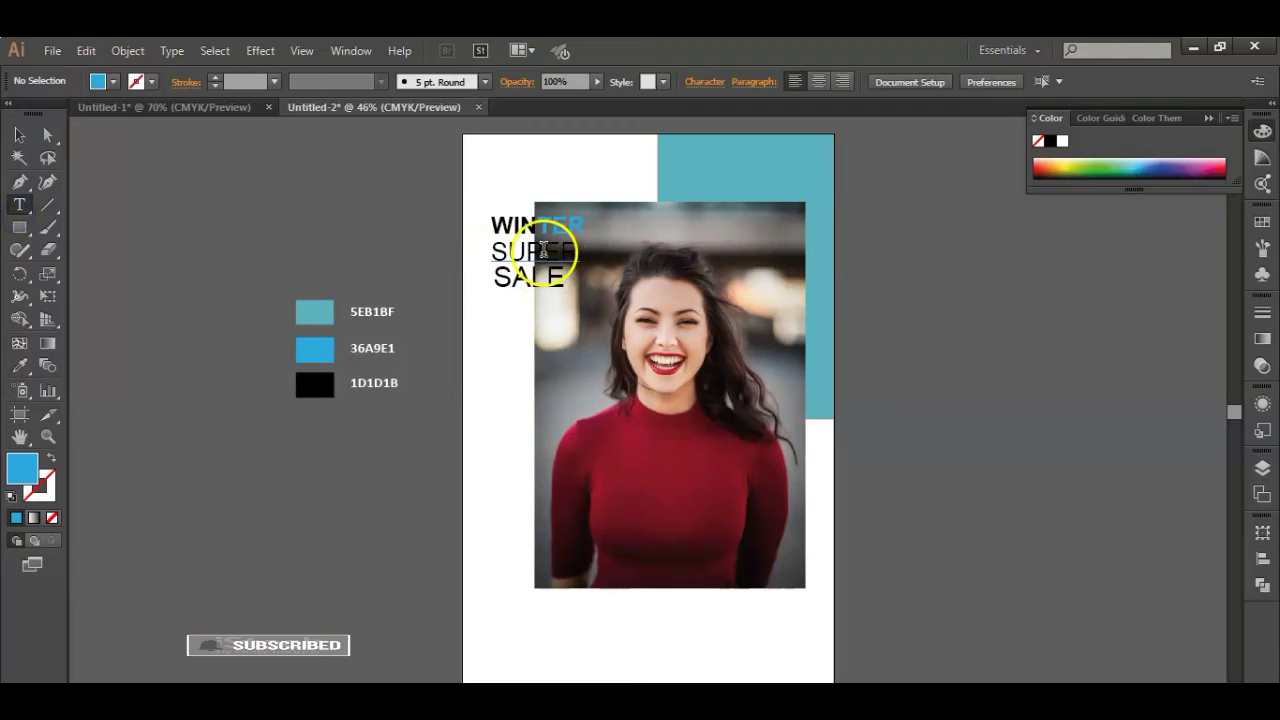
drag(543, 250, 579, 252)
click(314, 348)
click(19, 134)
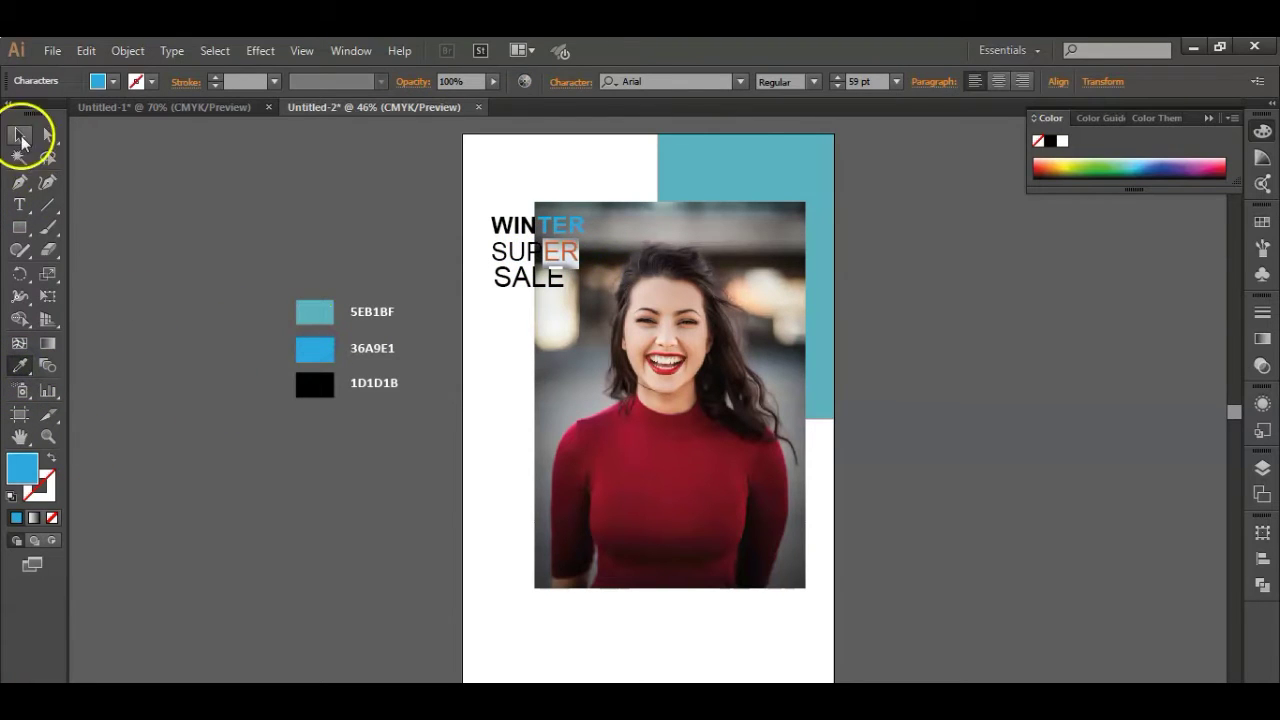
Recolour LE in SALE with the 36A9E1 blue and clear the selection
click(19, 204)
click(517, 284)
drag(532, 277, 566, 279)
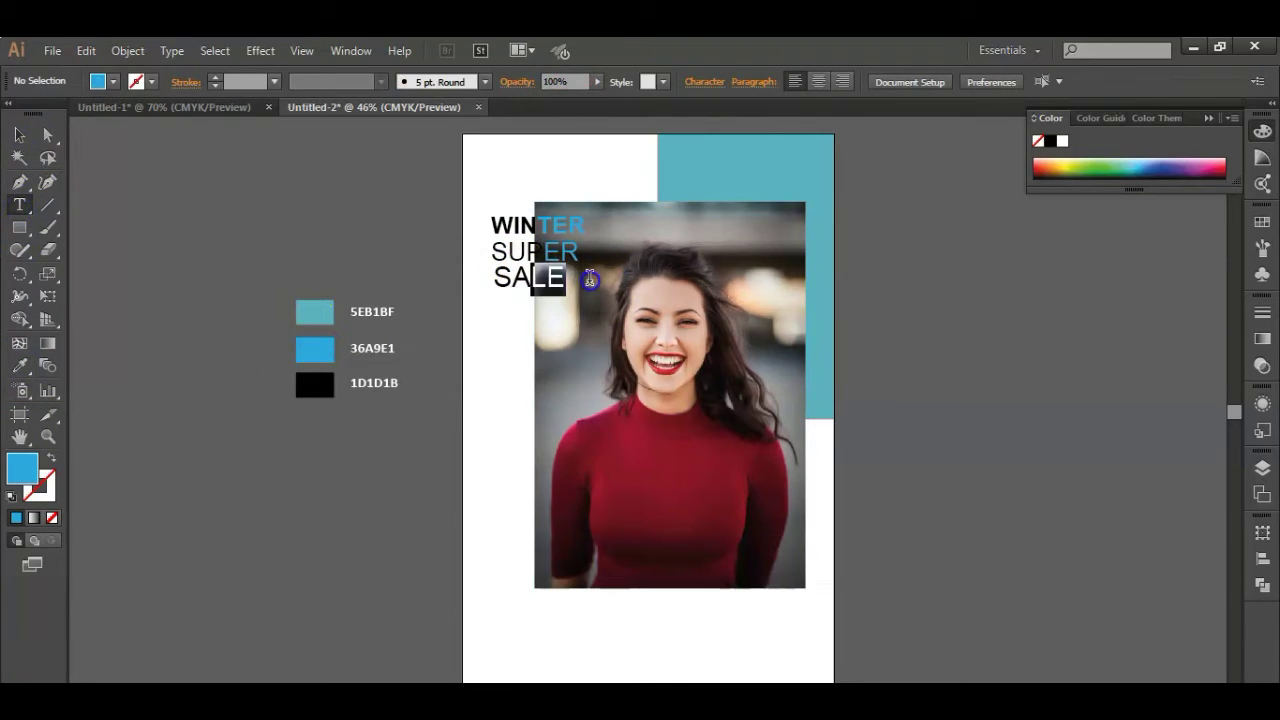
click(19, 365)
click(314, 348)
click(17, 136)
click(443, 257)
click(504, 226)
click(514, 314)
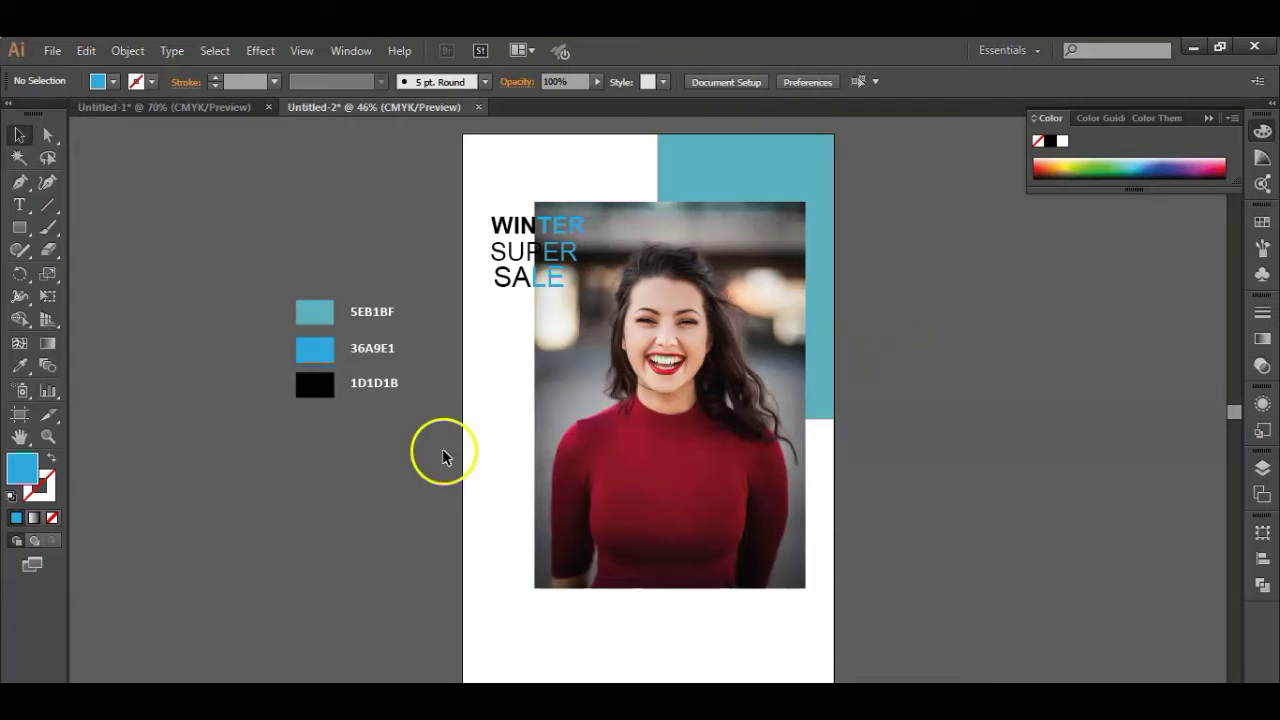
scroll(443, 457, down, 1)
click(19, 227)
scroll(217, 469, down, 1)
Draw blue bars and stack them across the poster's lower left, overlapping the photo
mouse_move(216, 462)
mouse_down()
mouse_move(410, 491)
mouse_move(386, 477)
mouse_move(575, 490)
mouse_up()
click(19, 143)
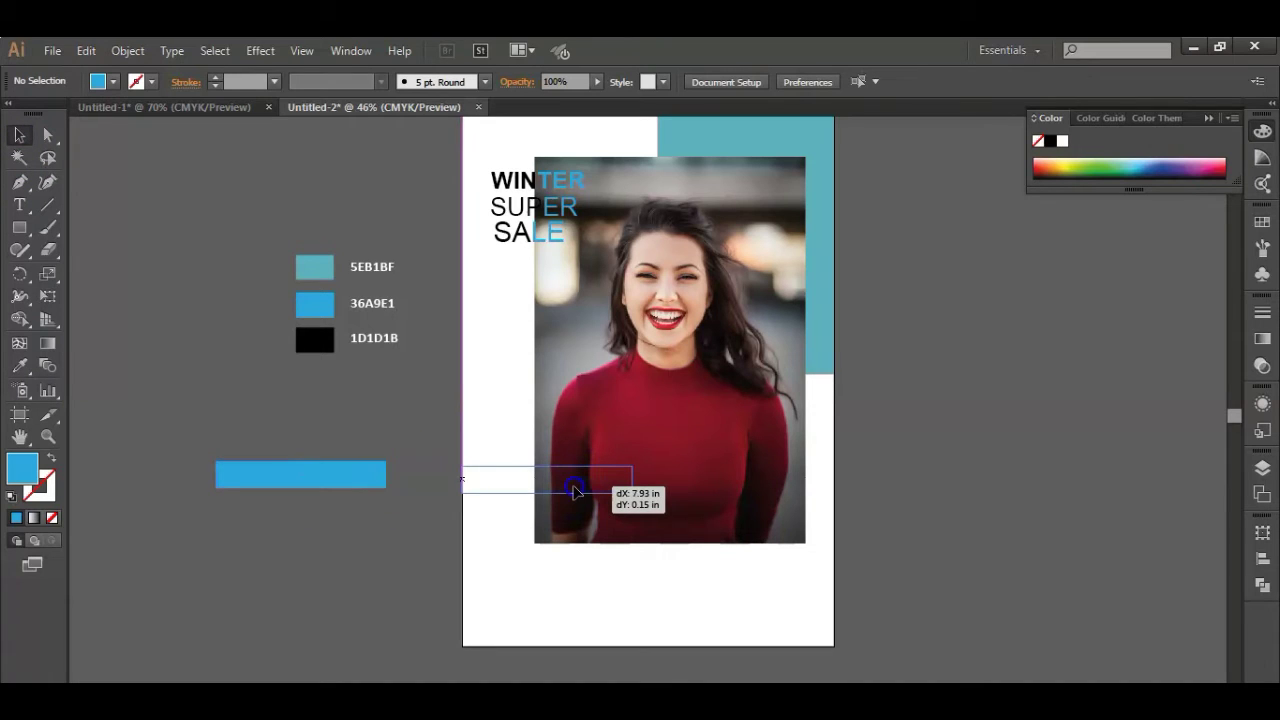
mouse_move(575, 490)
mouse_down()
mouse_move(617, 521)
mouse_move(549, 519)
mouse_up()
click(935, 473)
click(380, 468)
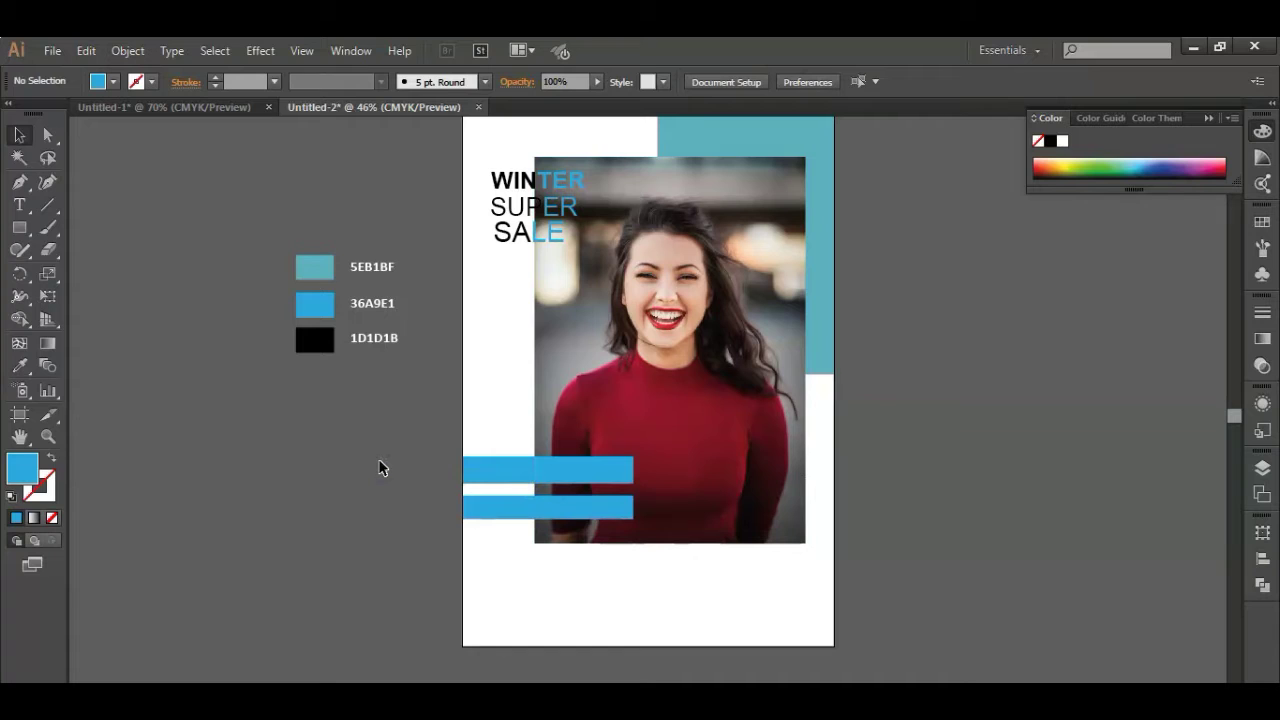
click(19, 204)
click(203, 443)
Type '@ OUR STORE' and move it onto the upper blue bar
text(@ OUR S)
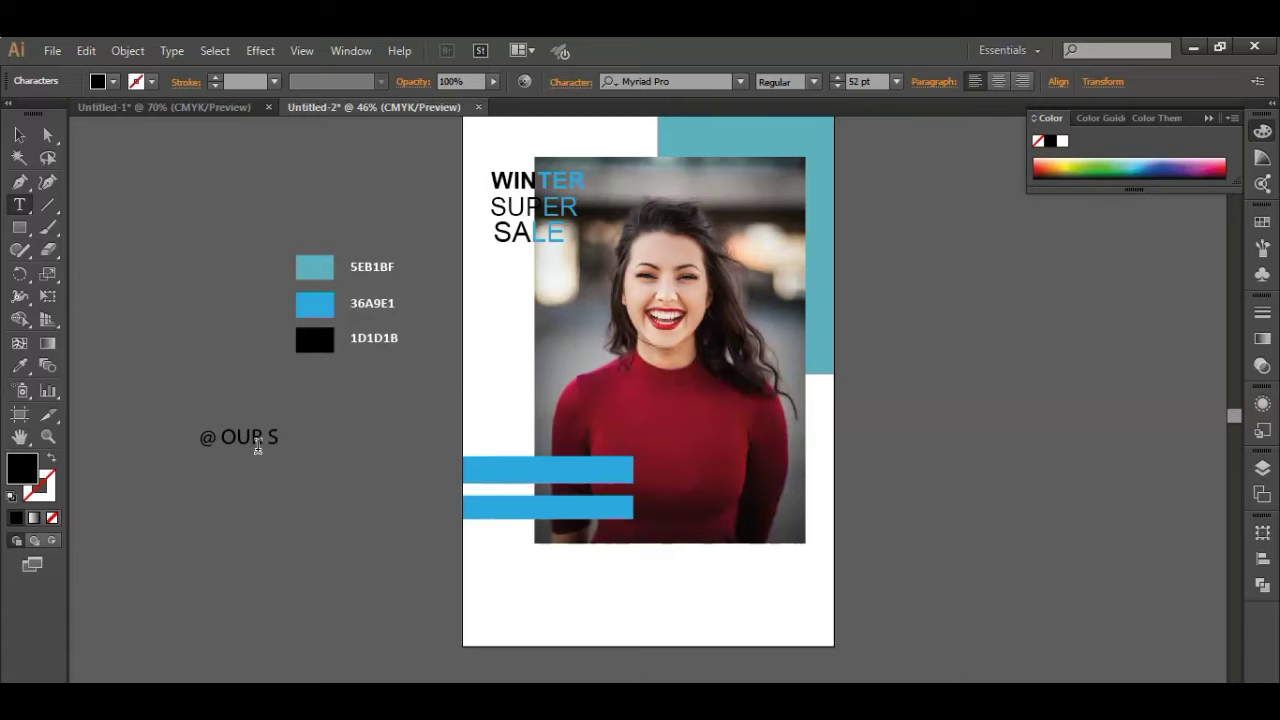
click(28, 140)
drag(277, 437, 570, 470)
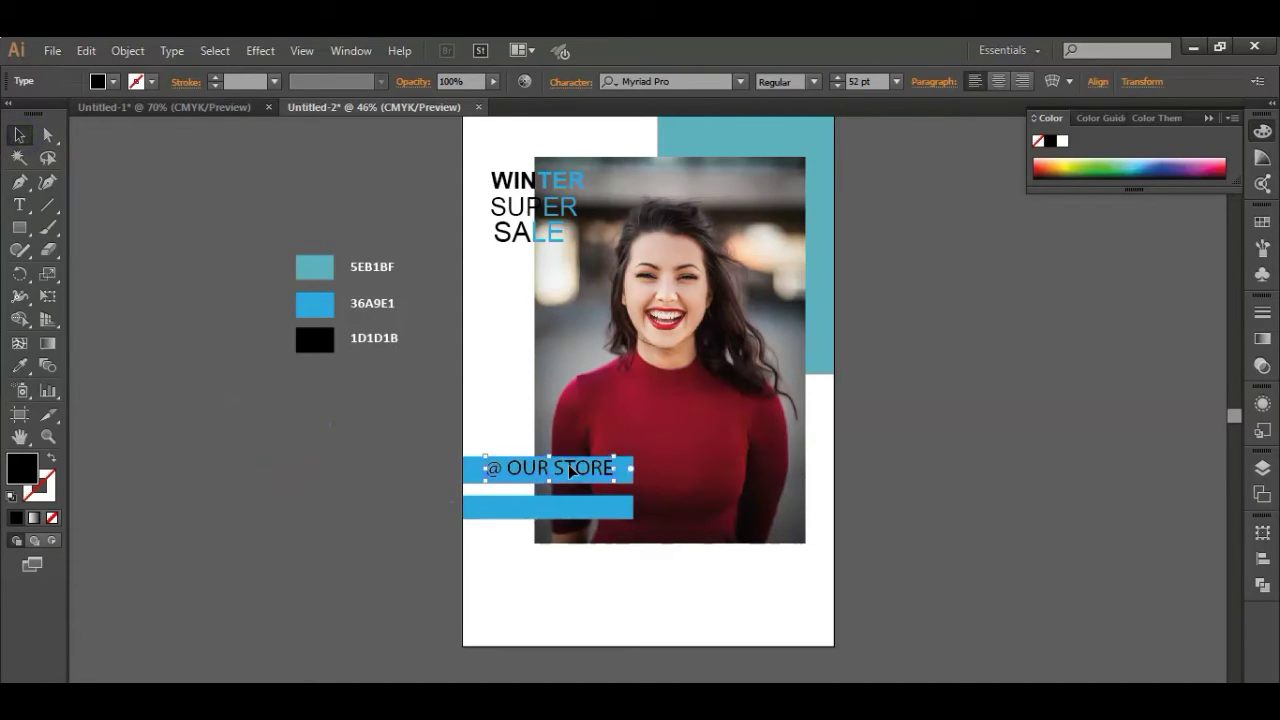
click(958, 347)
Type 'DEC 11th-15th' and move it onto the lower blue bar
click(19, 204)
text(DEC 11th-15th)
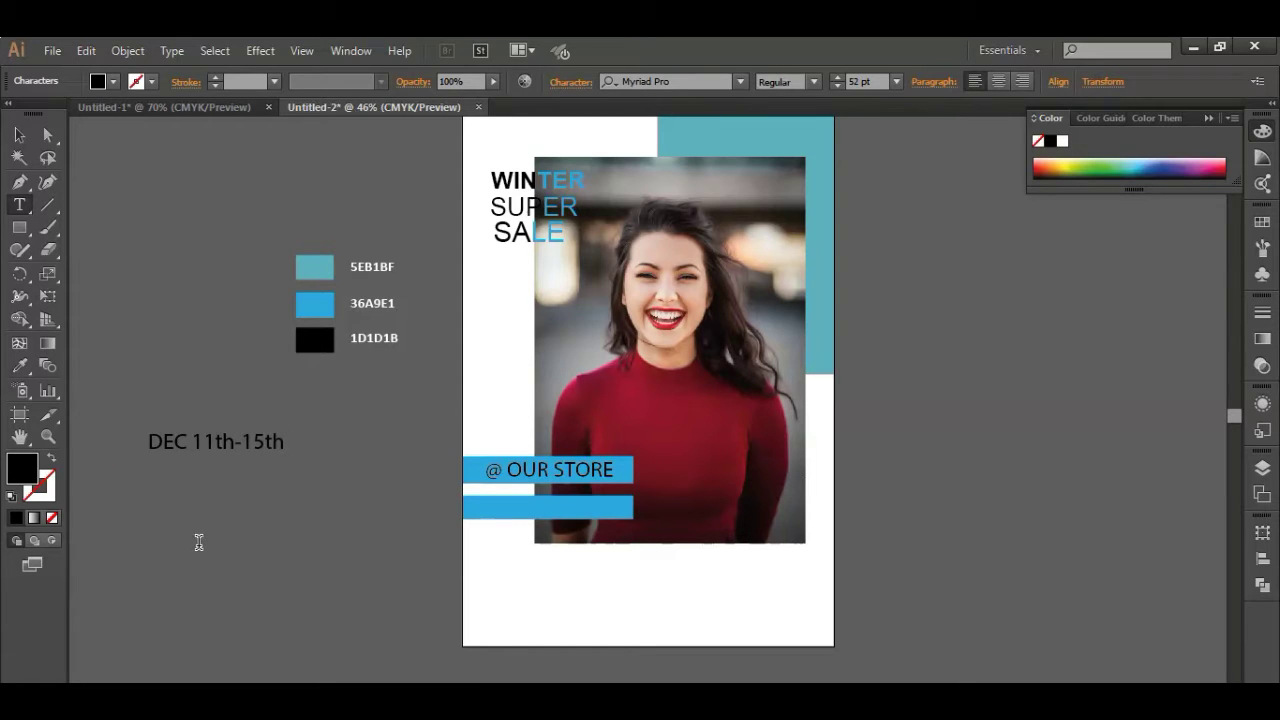
click(20, 133)
drag(220, 448, 558, 514)
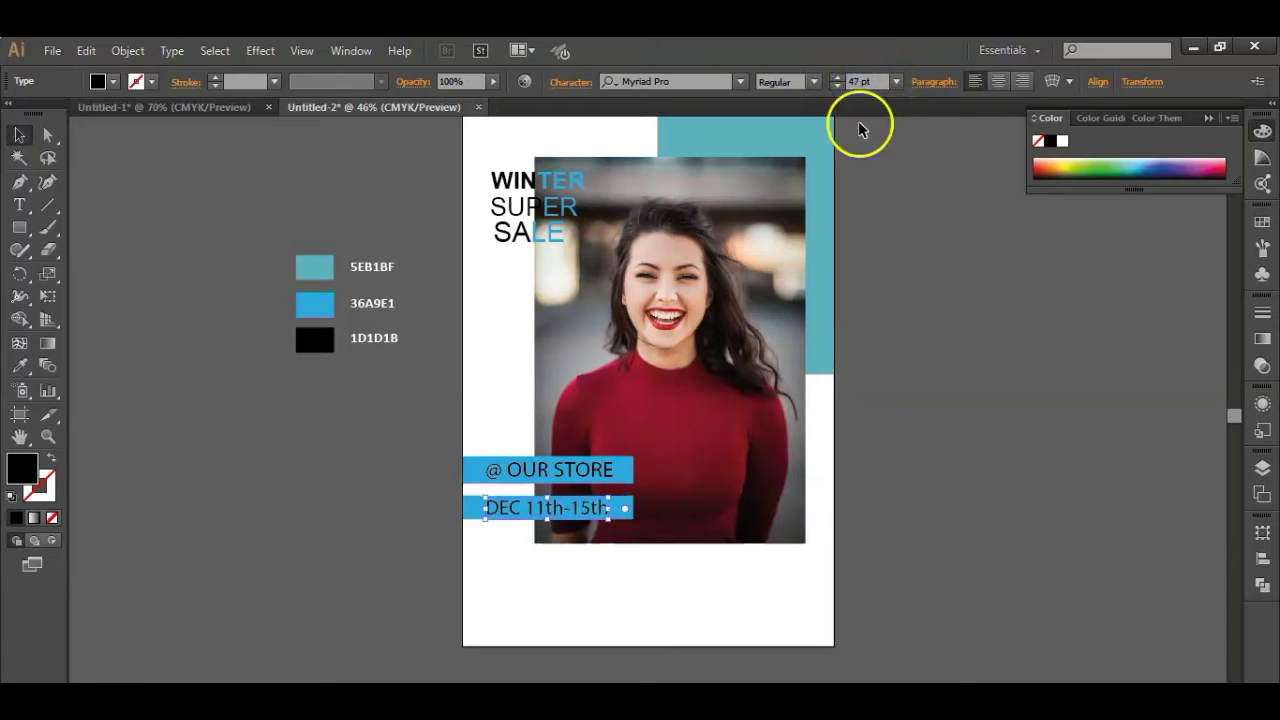
click(920, 248)
scroll(920, 252, up, 1)
scroll(920, 252, down, 1)
click(19, 227)
scroll(862, 462, down, 1)
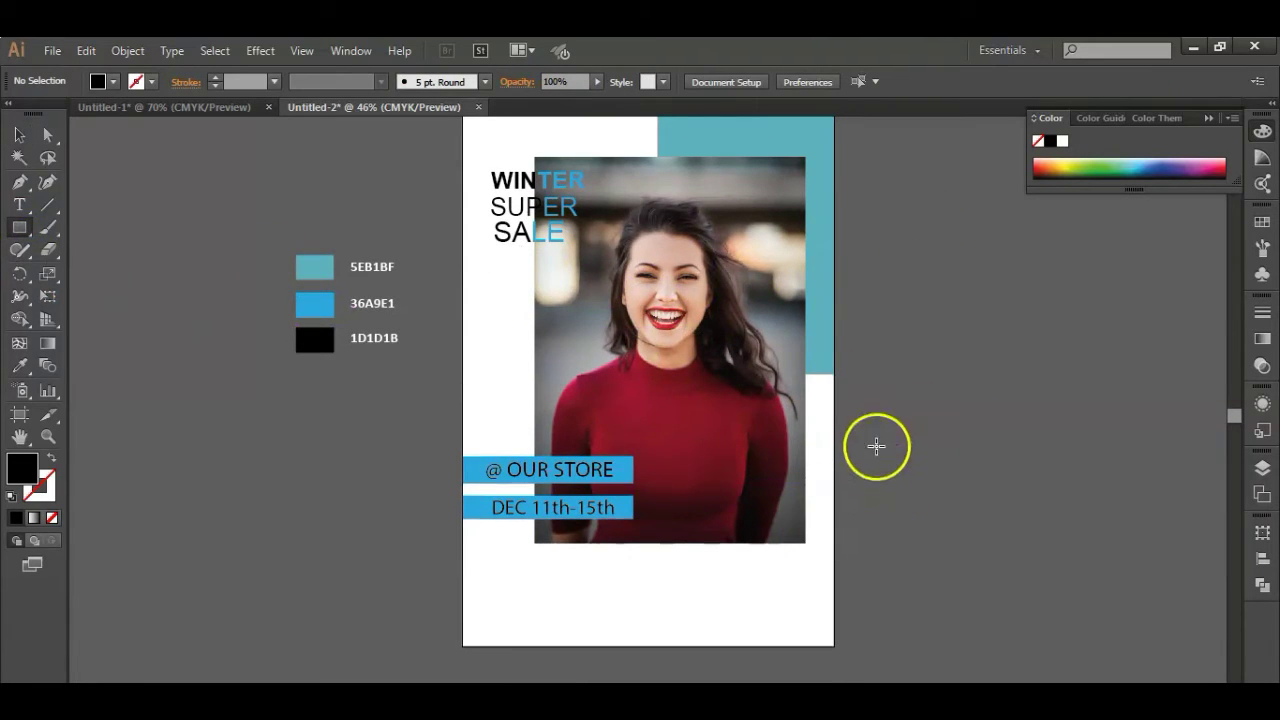
Draw a wide unfilled black-outlined rectangle beside the poster and paste a copy in front
drag(887, 432, 1046, 461)
click(18, 140)
click(51, 457)
key(ctrl+c)
key(ctrl+f)
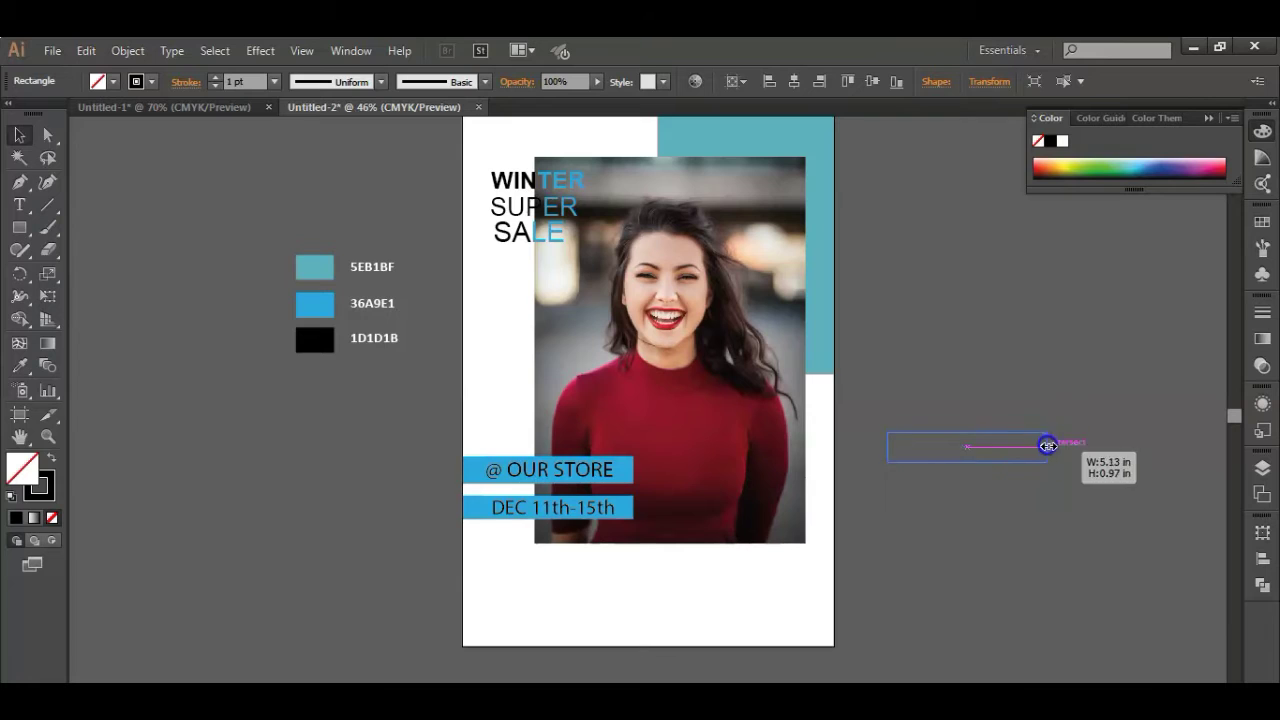
drag(889, 455, 967, 462)
key(ctrl+z)
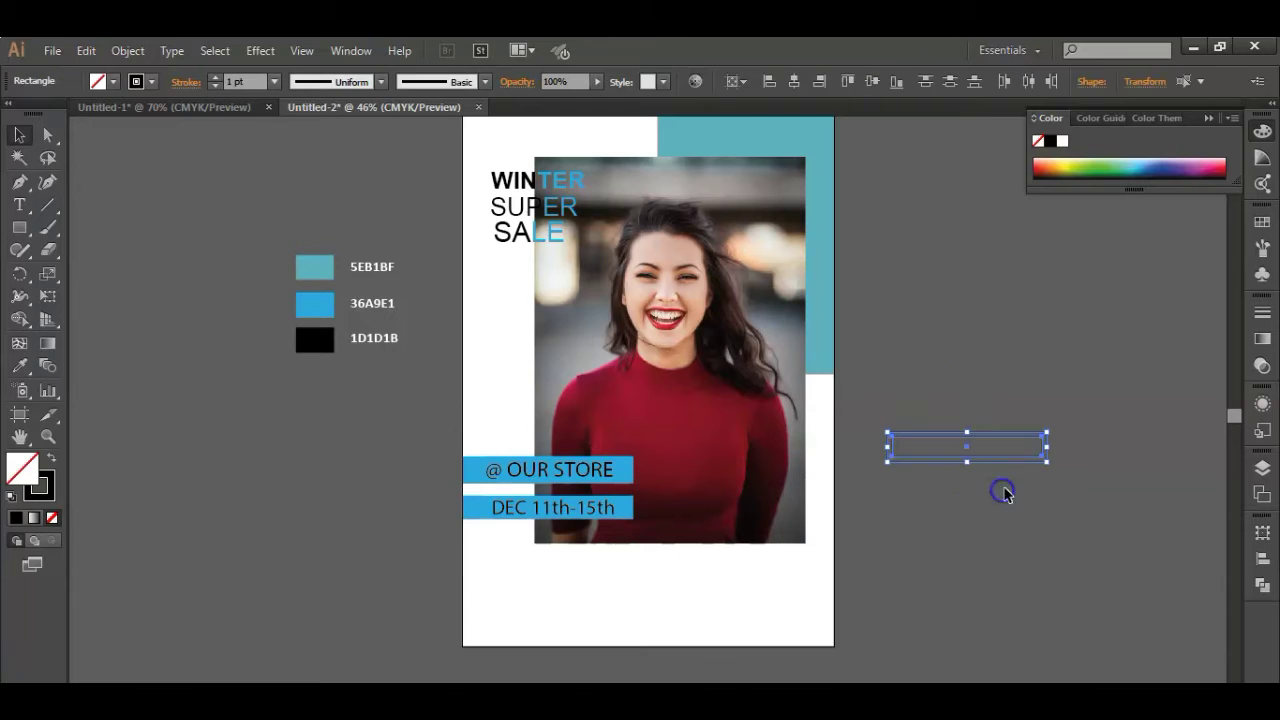
Type LIMITED OFFER below the frame and move it into the outlined rectangle
click(1262, 585)
click(1128, 423)
click(1205, 520)
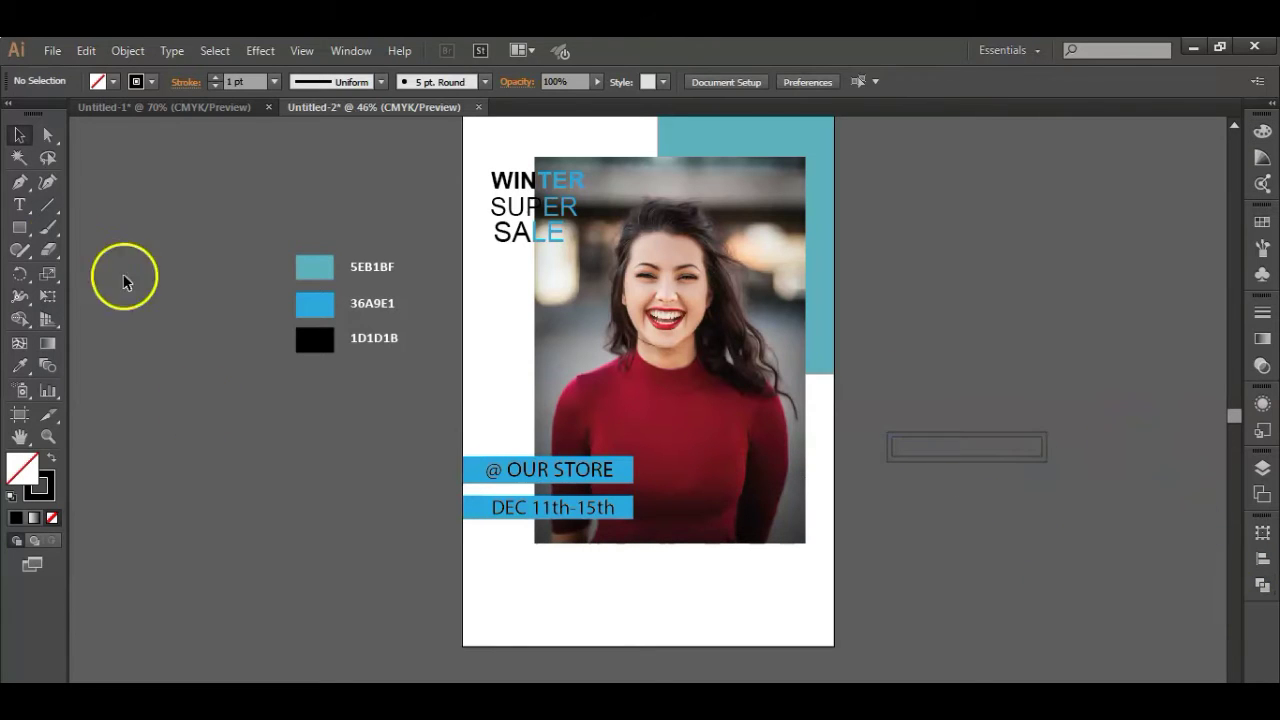
click(19, 204)
click(894, 580)
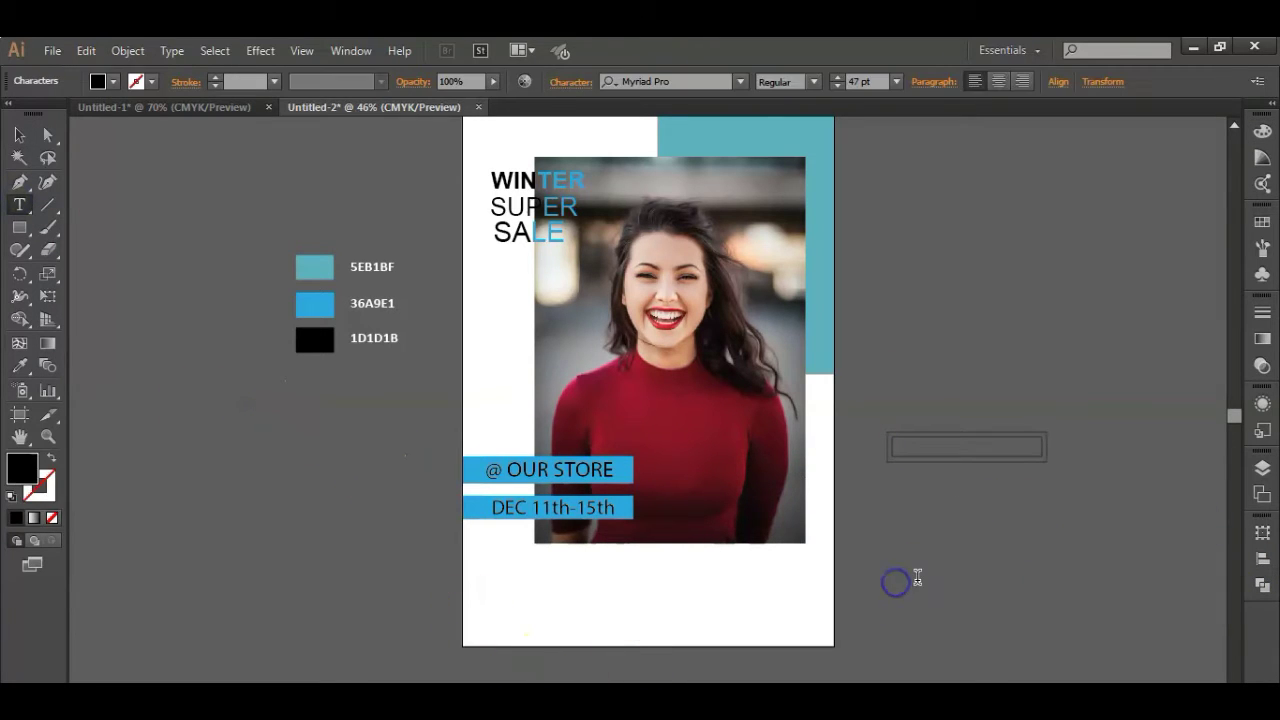
click(944, 530)
text(LIMITED OFFER)
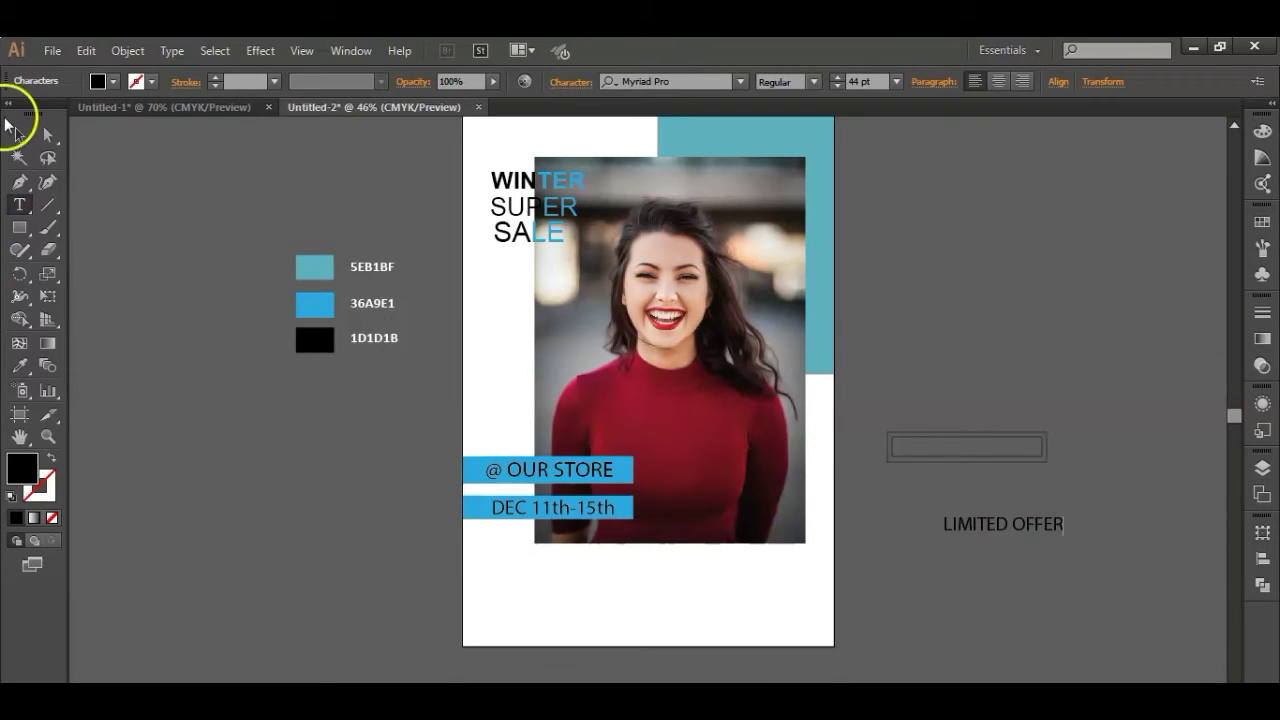
click(12, 125)
mouse_move(1009, 520)
mouse_down()
mouse_move(973, 445)
mouse_move(1025, 437)
mouse_up()
Centre the text horizontally and vertically in the frame and merge the frame outlines
click(623, 81)
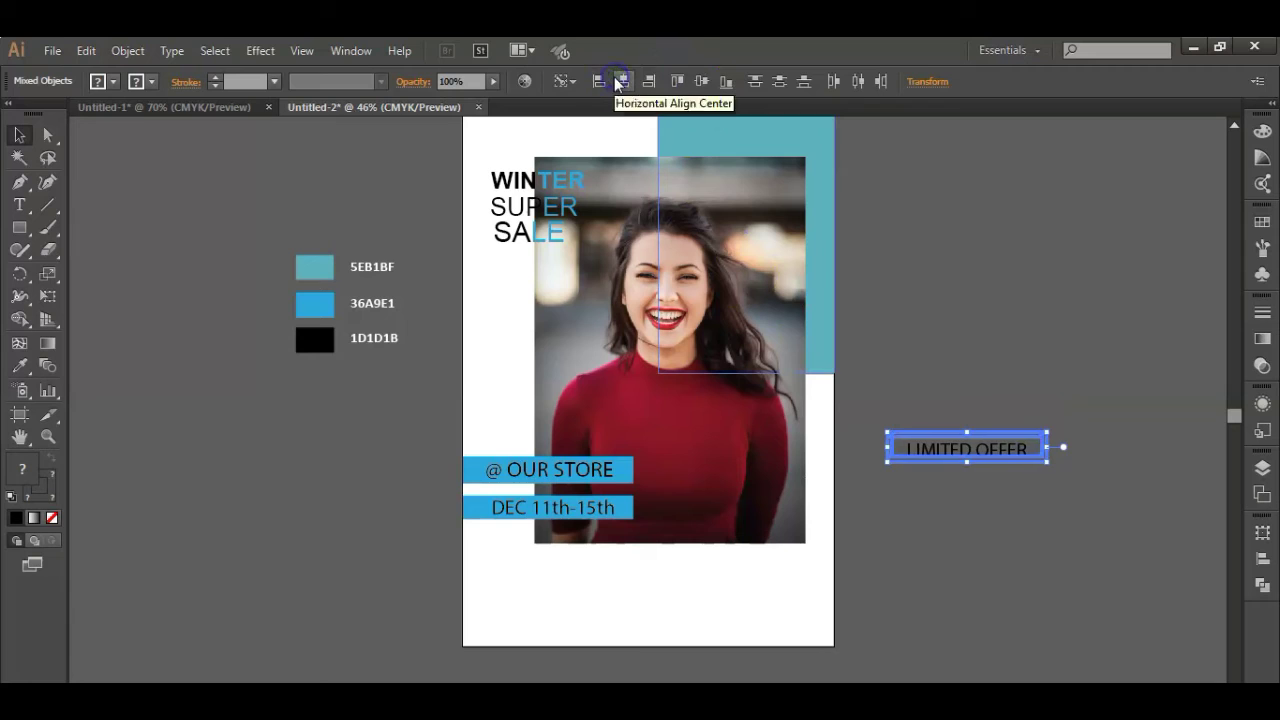
click(974, 271)
click(1048, 454)
click(19, 365)
Colour the frame and the LIMITED OFFER text teal 5EB1BF with the eyedropper
click(314, 266)
key(v)
click(840, 445)
click(966, 446)
click(314, 266)
click(1010, 470)
Undo the grouping and text recolour, then reapply teal 5EB1BF to the text
right_click(980, 446)
click(1020, 523)
key(ctrl+z)
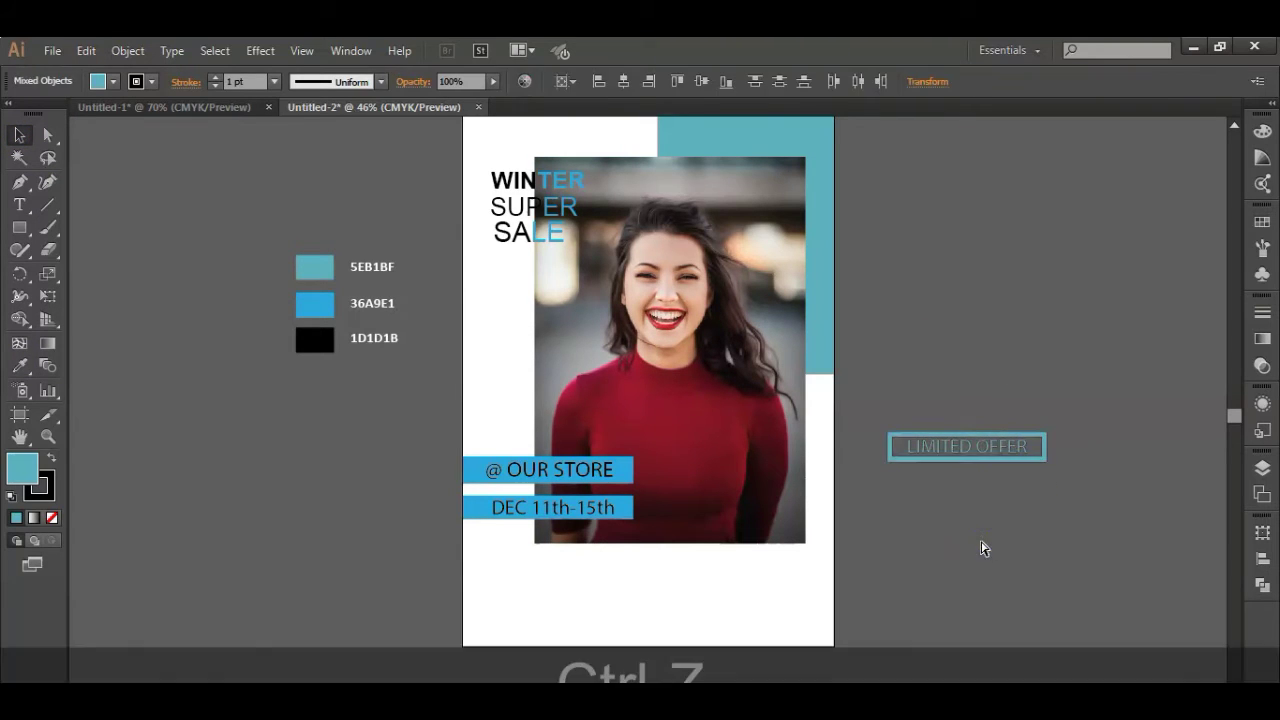
key(ctrl+z)
key(ctrl+z)
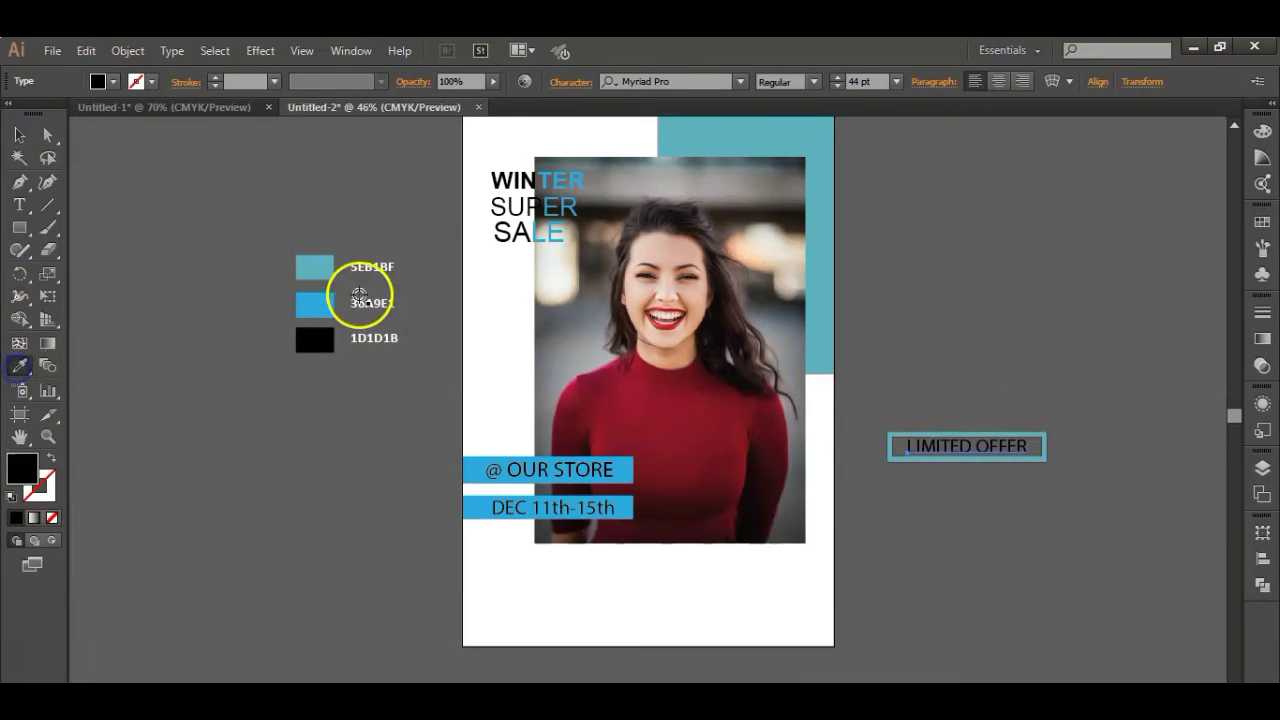
click(314, 266)
click(16, 517)
click(19, 135)
right_click(998, 494)
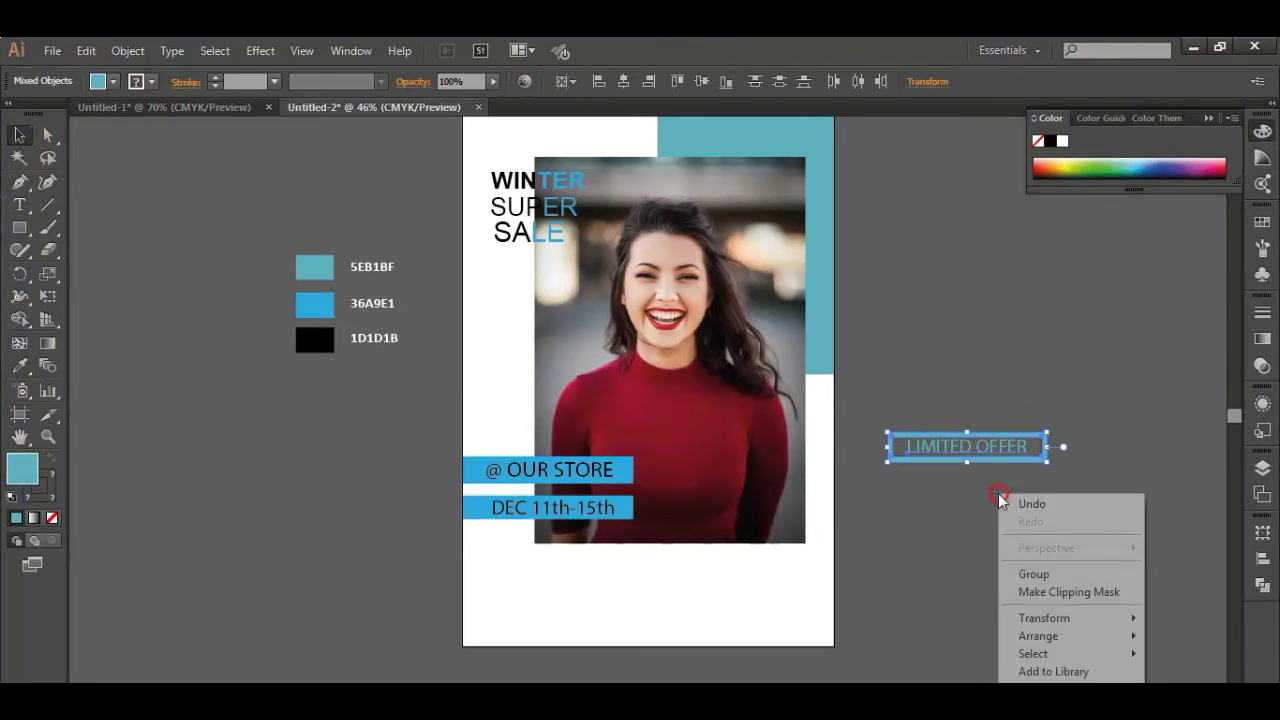
Group the LIMITED OFFER box, rotate it 90° and move it onto the poster
click(1040, 571)
right_click(986, 478)
click(895, 619)
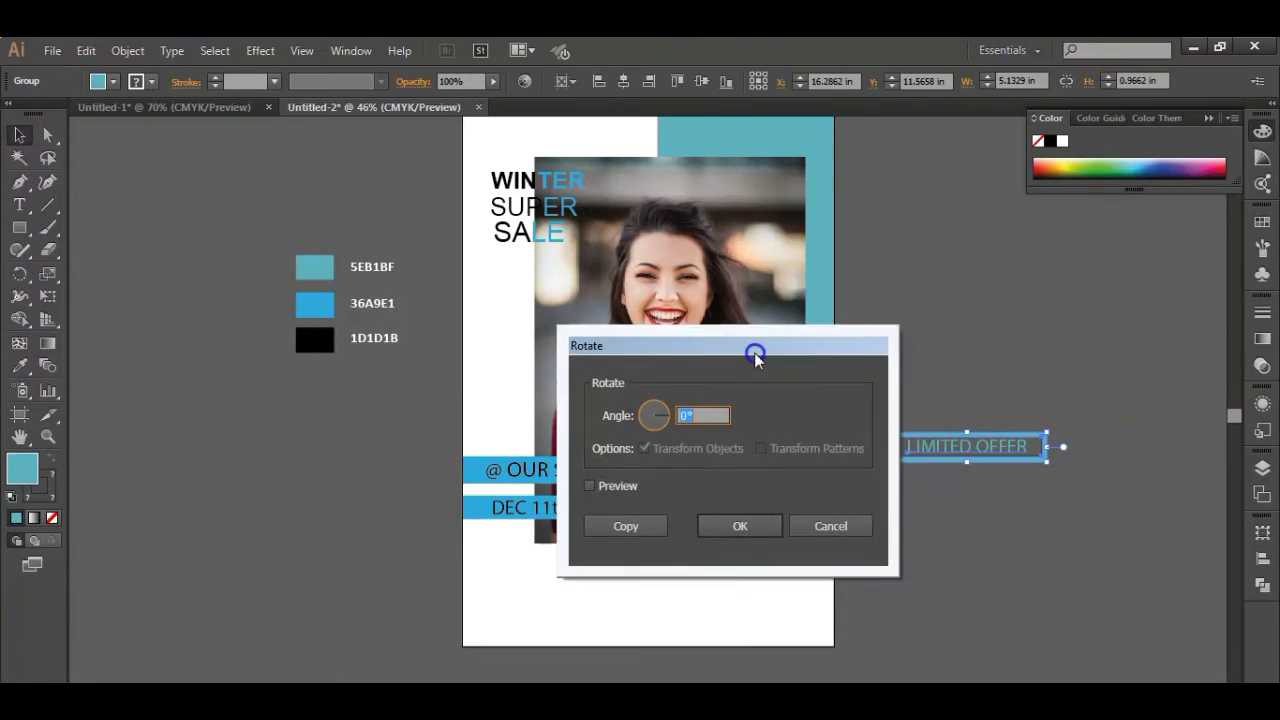
drag(751, 351, 660, 308)
click(492, 441)
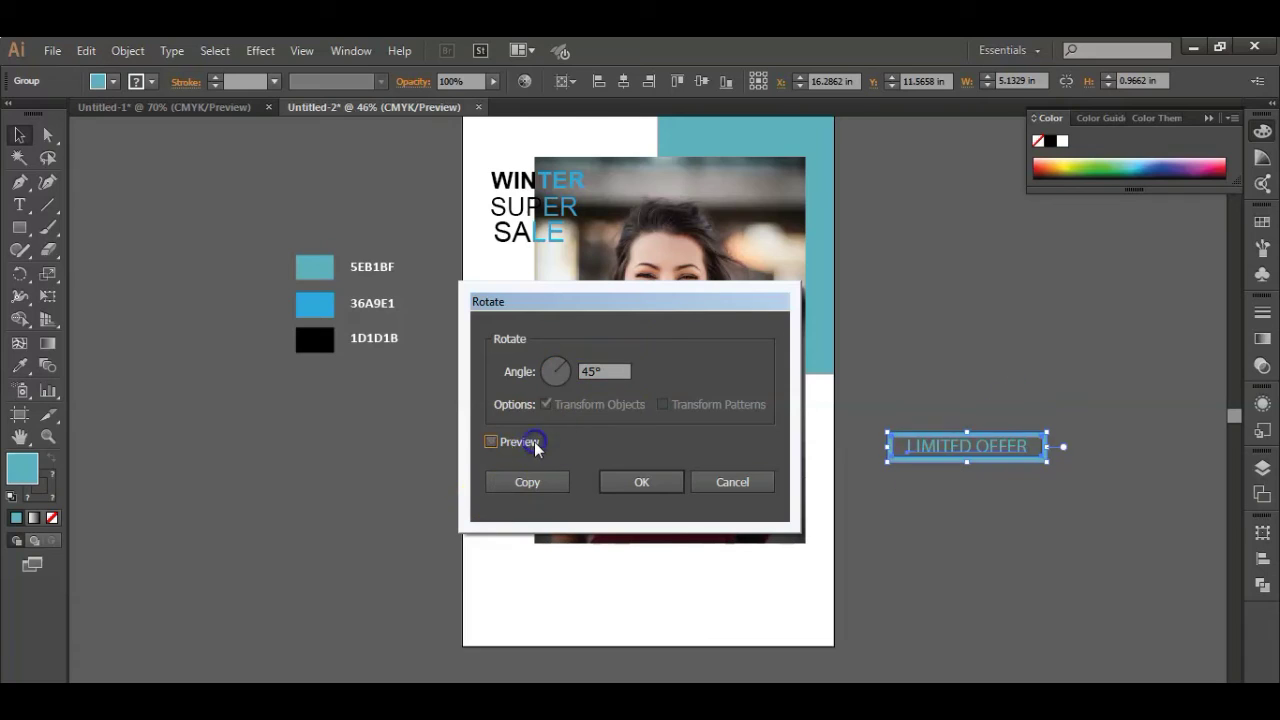
click(533, 443)
click(513, 440)
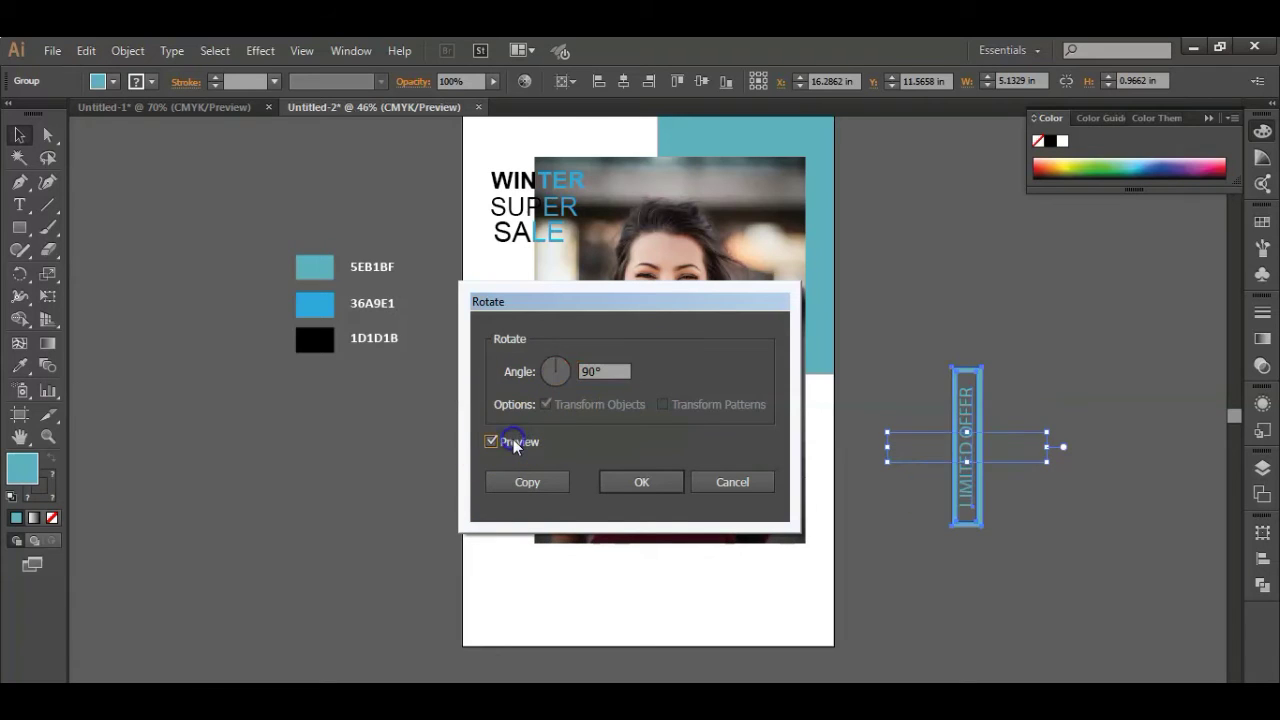
click(651, 482)
mouse_move(968, 502)
mouse_down()
mouse_move(797, 594)
mouse_move(801, 575)
mouse_up()
click(945, 542)
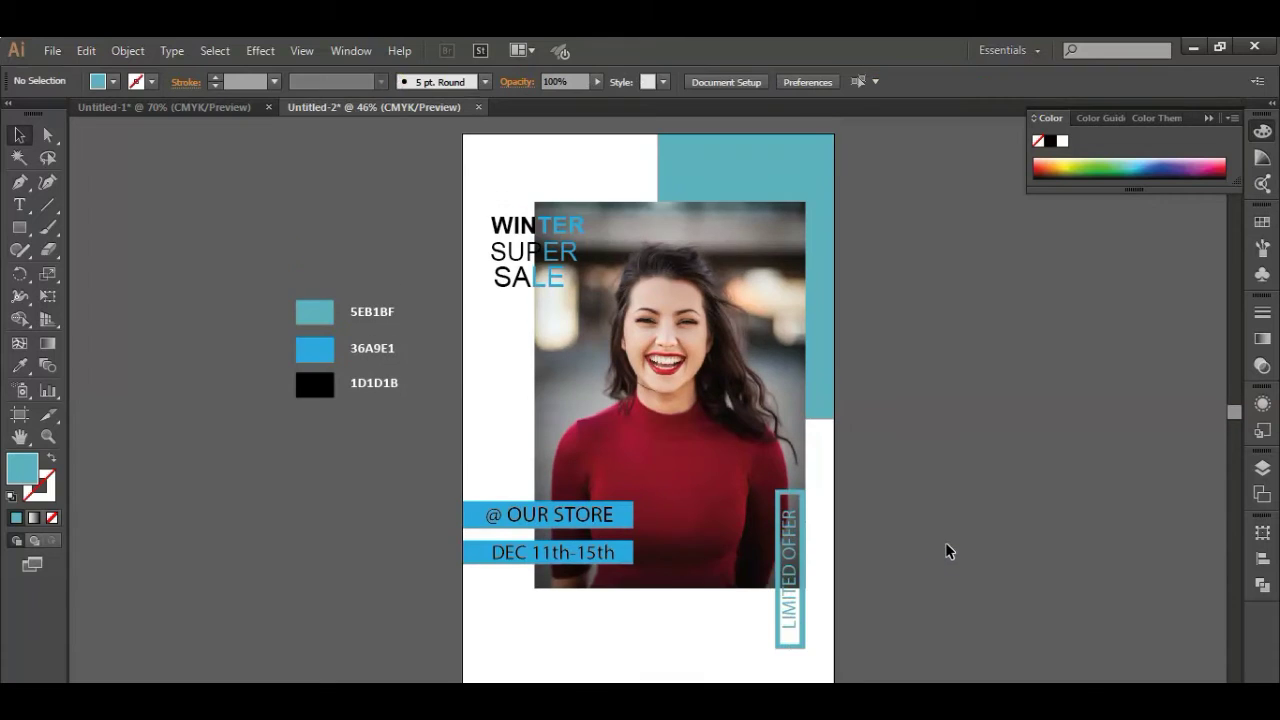
Draw a rectangle under the DEC 11th-15th bar and fill it with 1D1D1B black
key(m)
scroll(460, 525, down, 1)
drag(492, 512, 685, 582)
click(314, 315)
click(20, 134)
click(169, 249)
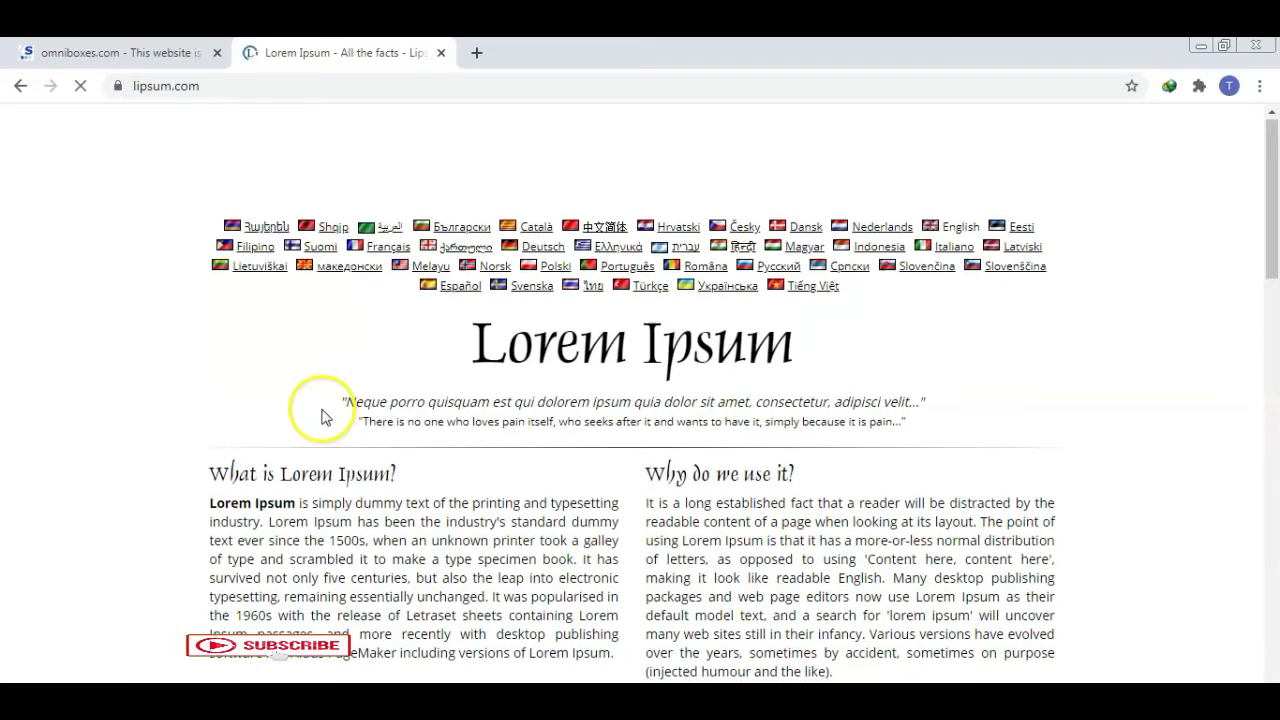
On lipsum.com, select the opening lines of the 'What is Lorem Ipsum?' paragraph
scroll(322, 416, down, 3)
click(432, 277)
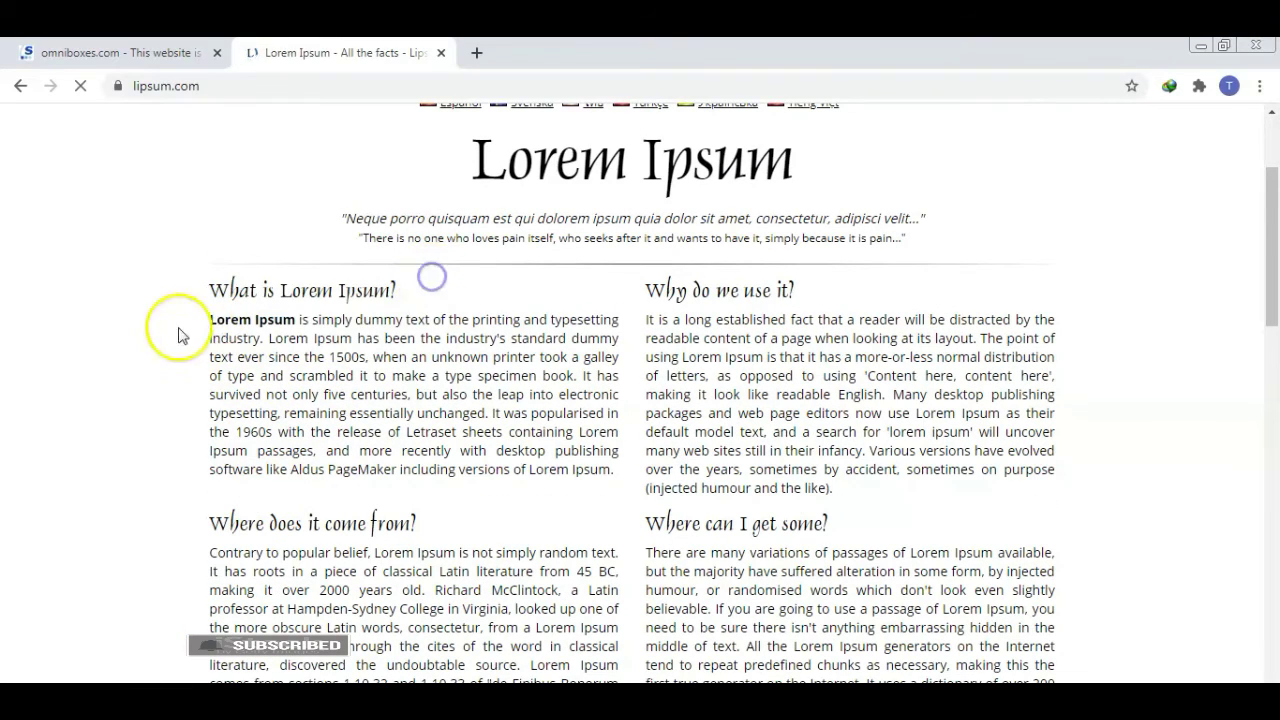
drag(220, 322, 366, 362)
key(ctrl+c)
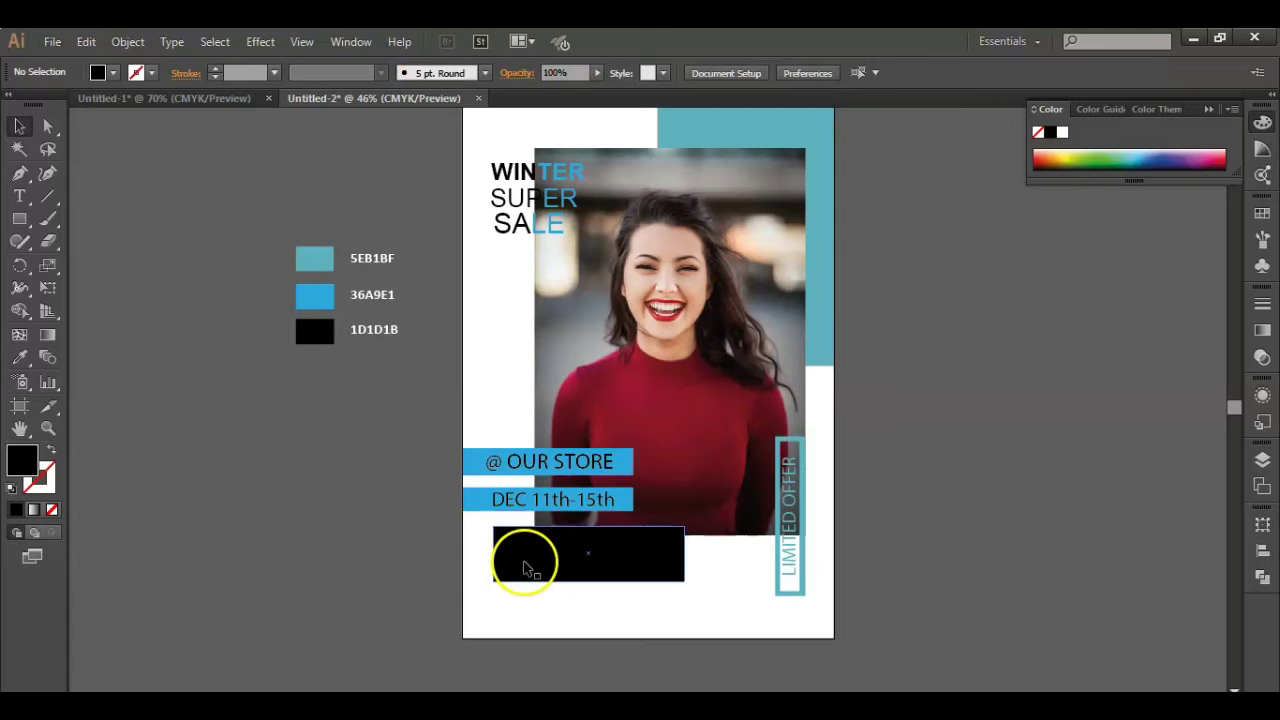
Duplicate the black rectangle onto the pasteboard as an area-type frame holding the Lorem Ipsum text
drag(522, 571, 248, 544)
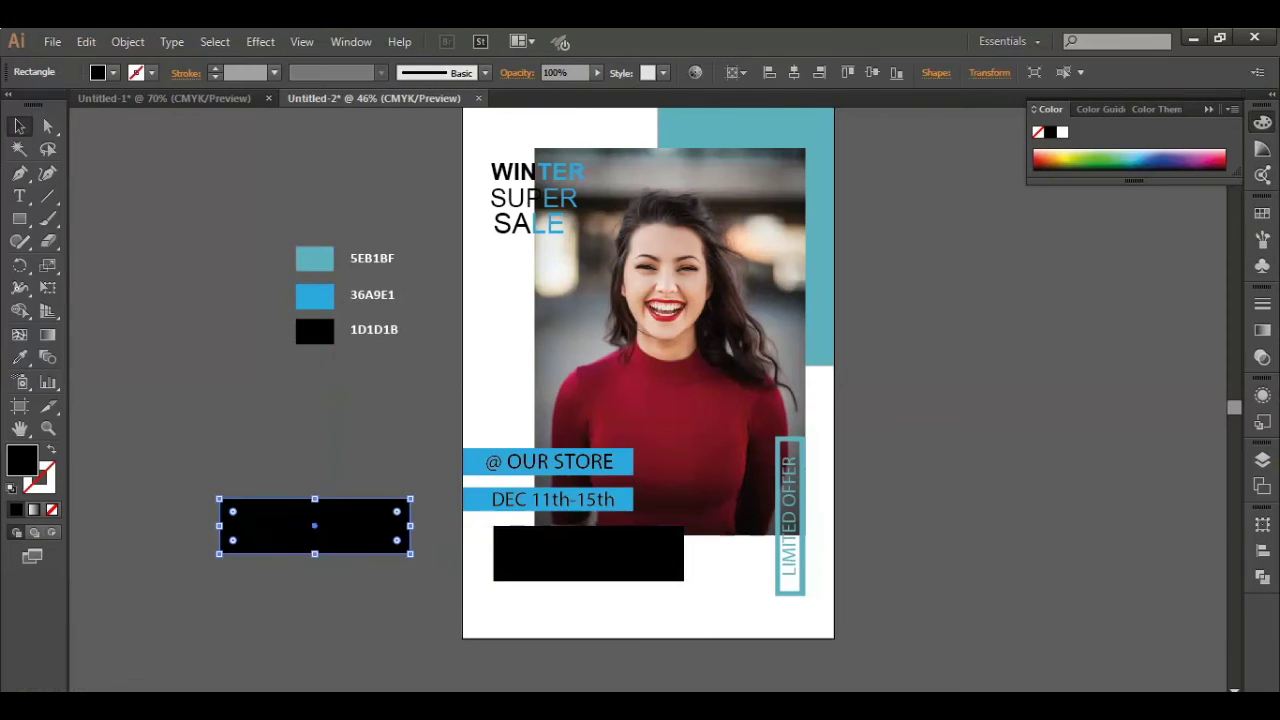
click(229, 511)
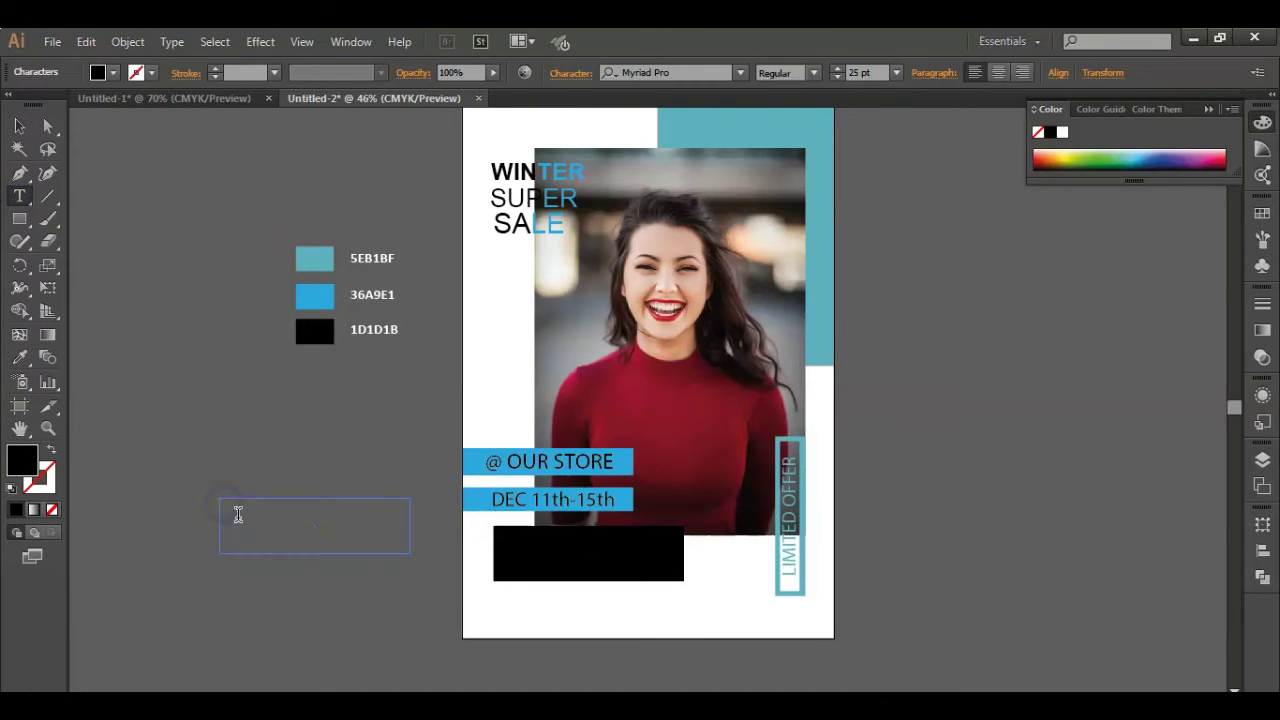
key(ctrl+v)
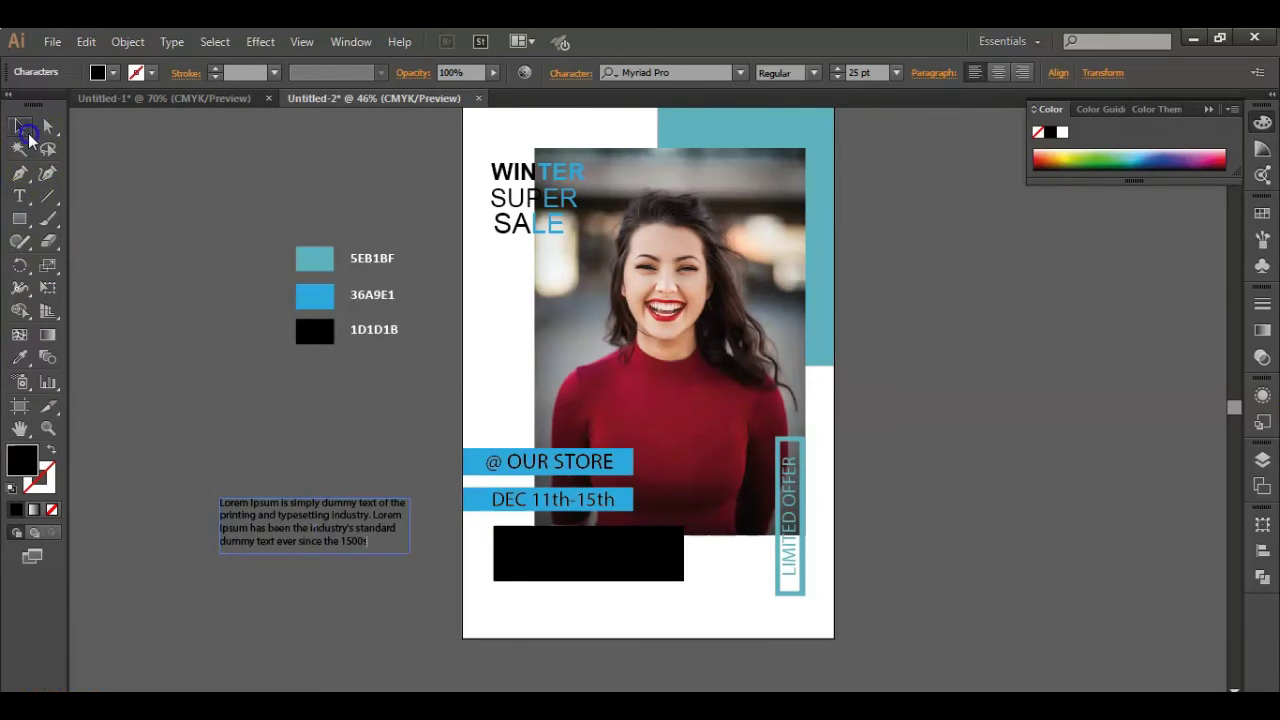
click(24, 130)
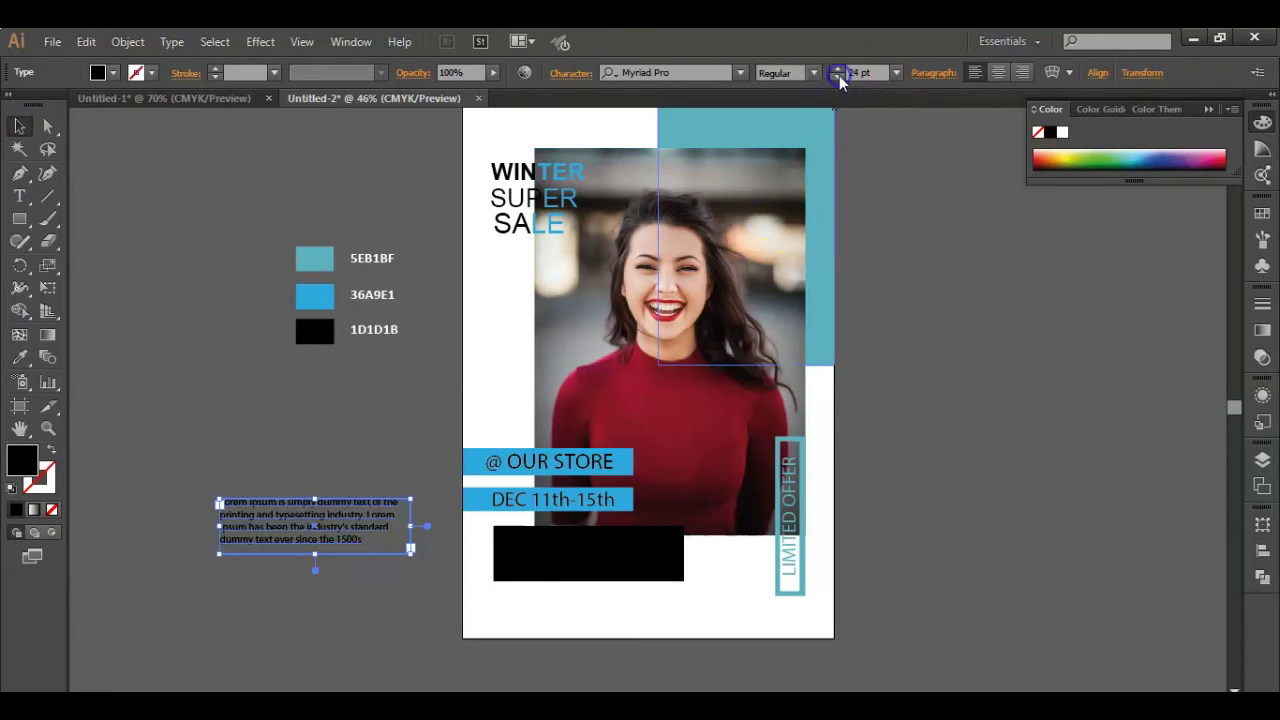
click(352, 451)
Move the Lorem Ipsum text onto the black box and make it white
drag(351, 510, 622, 540)
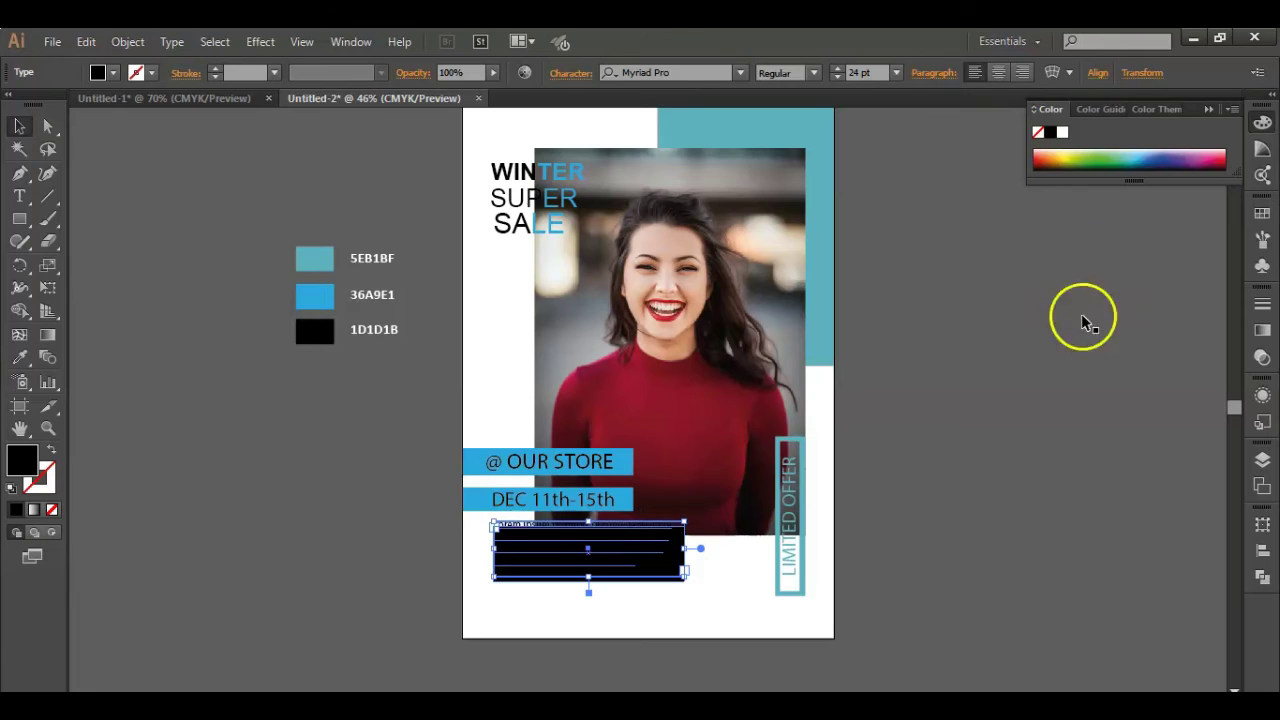
click(1063, 138)
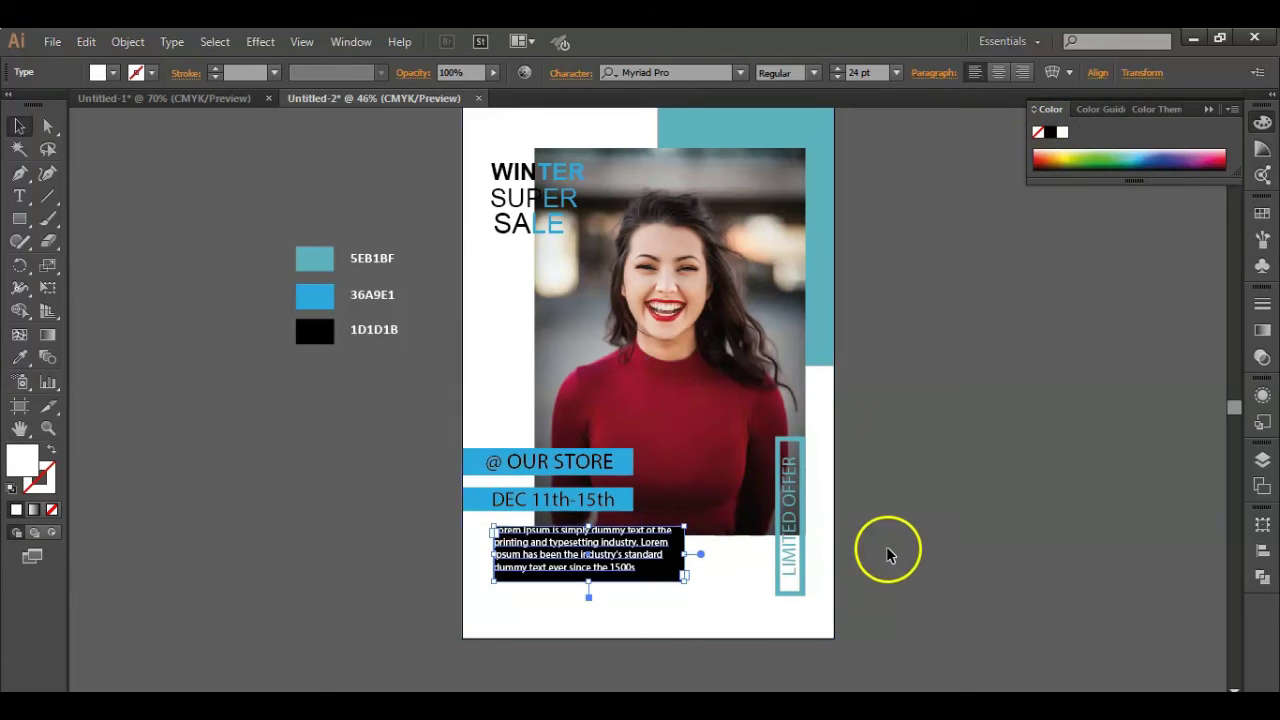
click(983, 496)
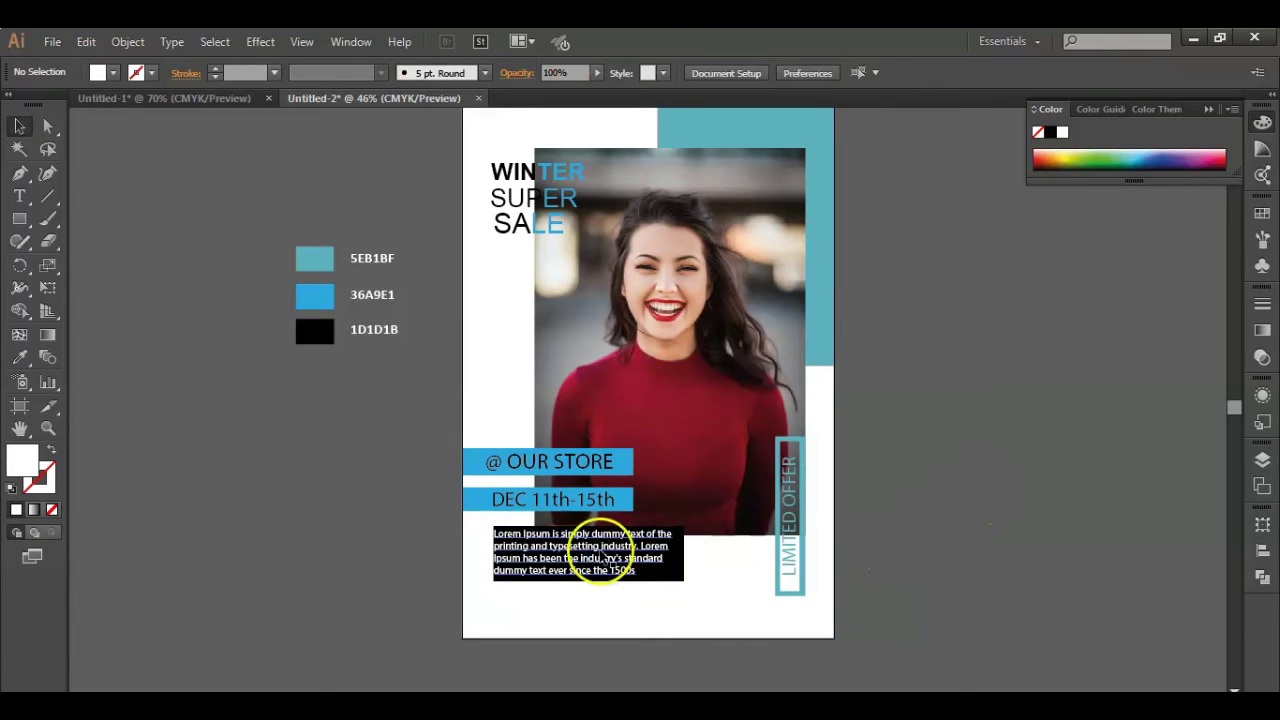
drag(528, 545, 531, 546)
click(882, 548)
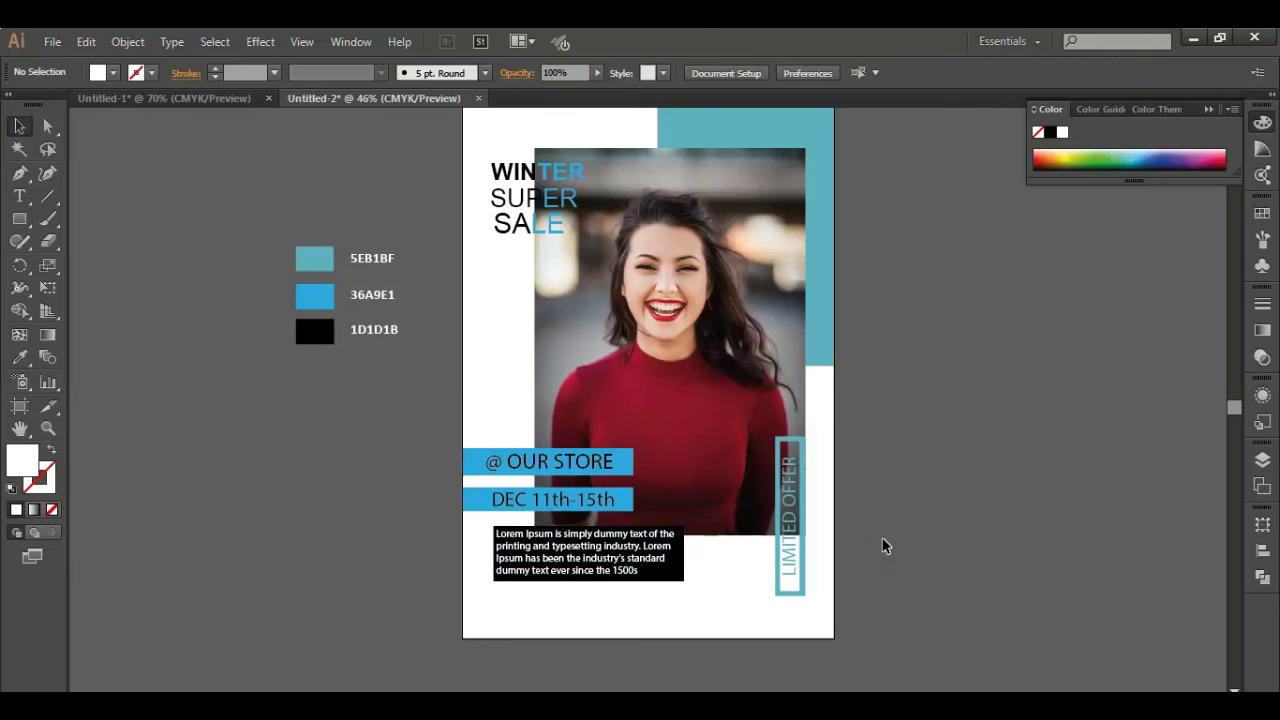
alt+scroll(906, 454, down, 1)
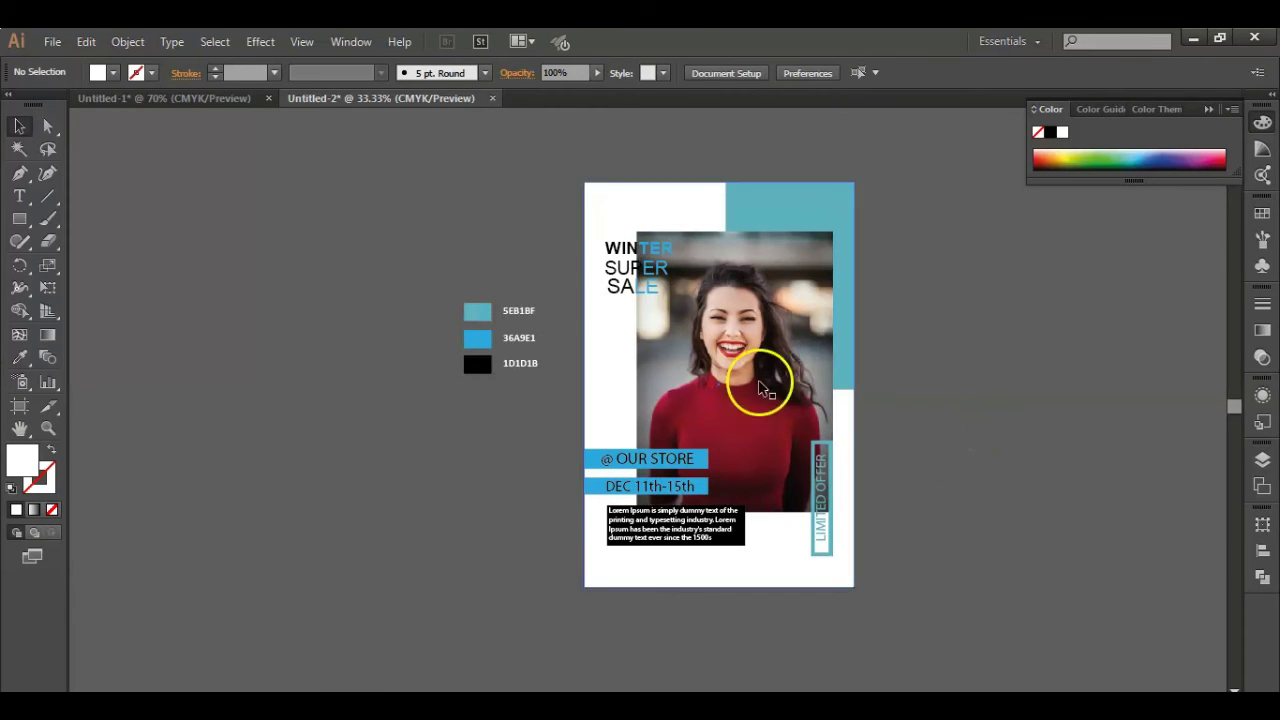
Group all poster elements and move the three hex-labelled colour swatches up and left
drag(911, 633, 911, 633)
right_click(727, 338)
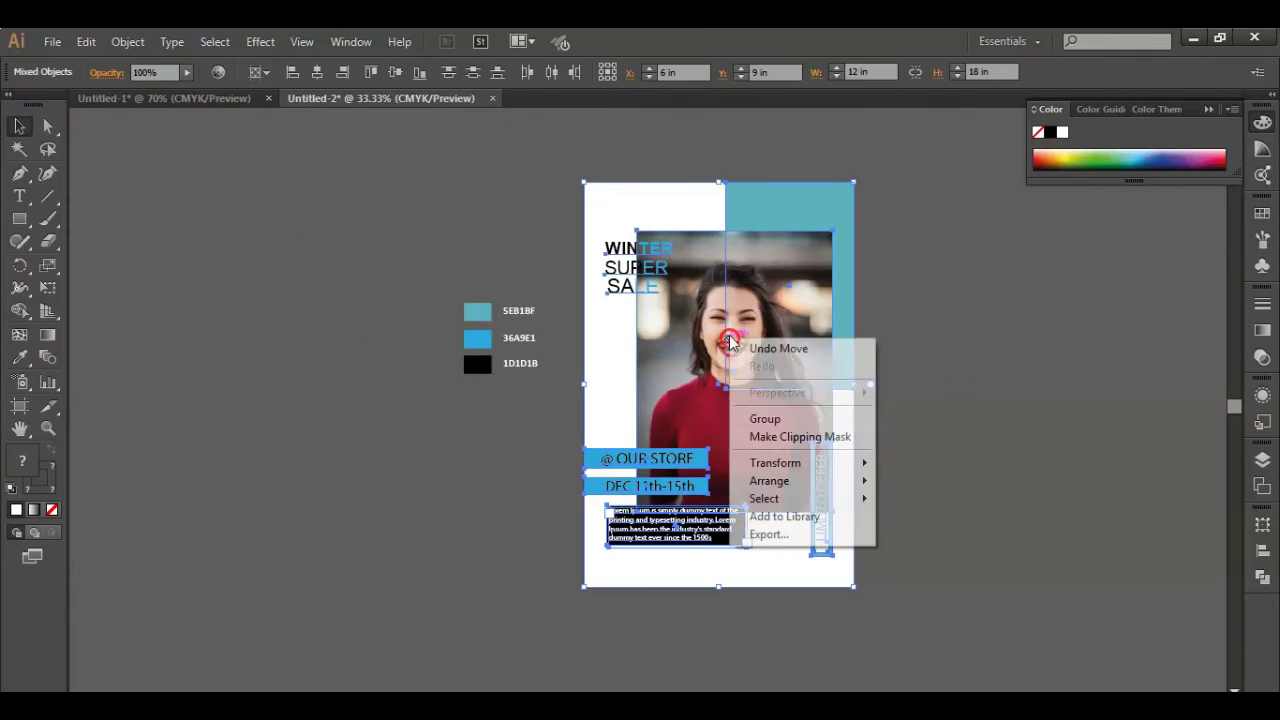
click(786, 417)
click(1005, 382)
drag(457, 218, 526, 417)
drag(490, 338, 225, 273)
click(265, 383)
Draw a large white rectangle around the poster and send it to the back
drag(486, 140, 921, 641)
right_click(745, 284)
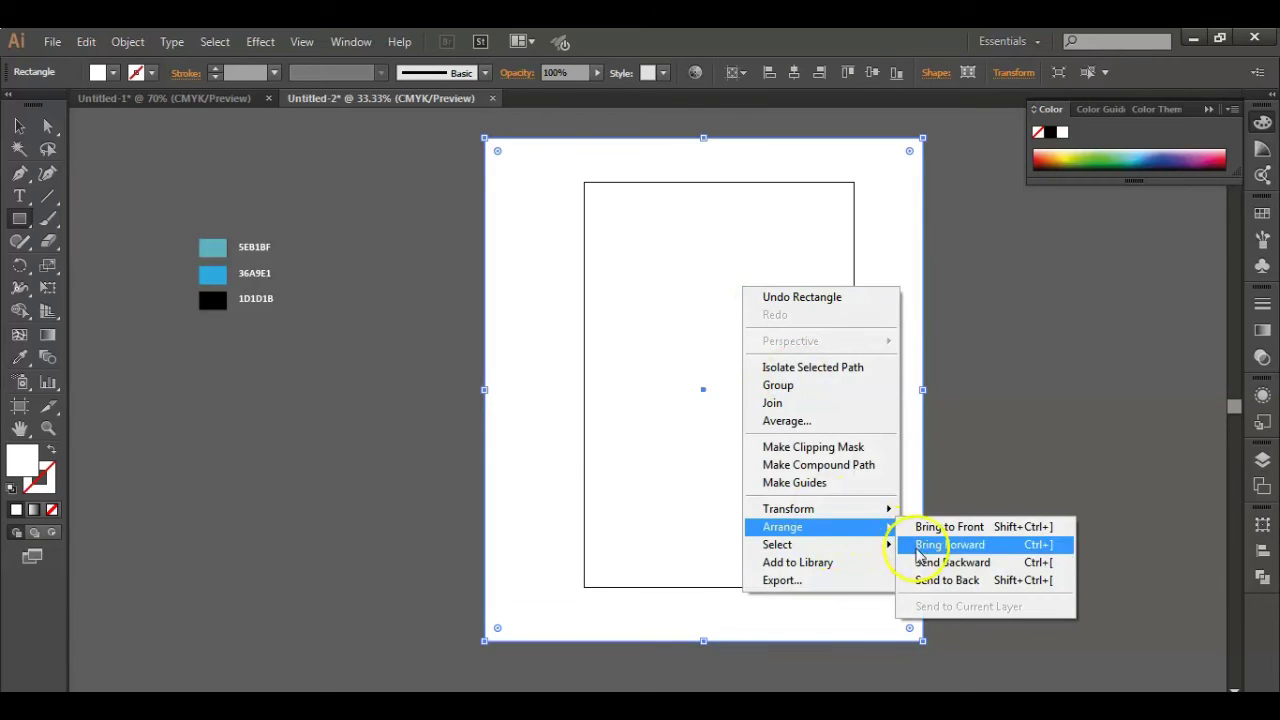
click(930, 578)
click(19, 125)
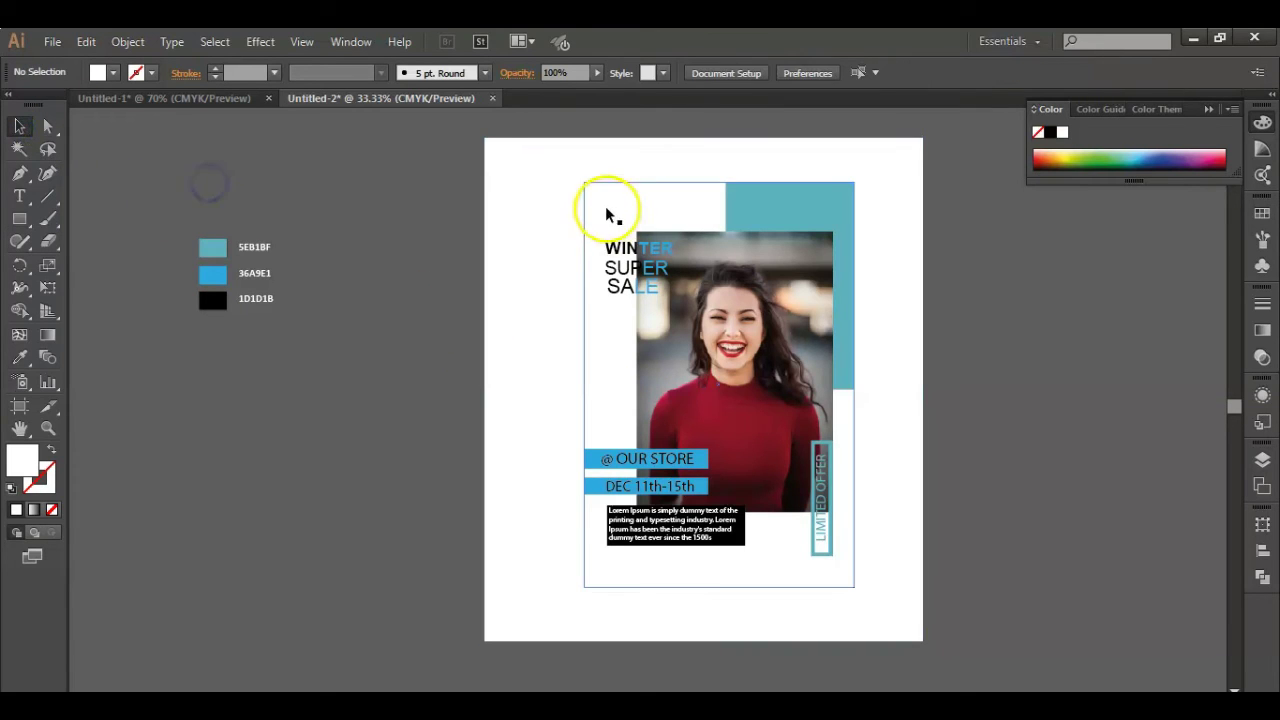
click(608, 212)
click(1018, 276)
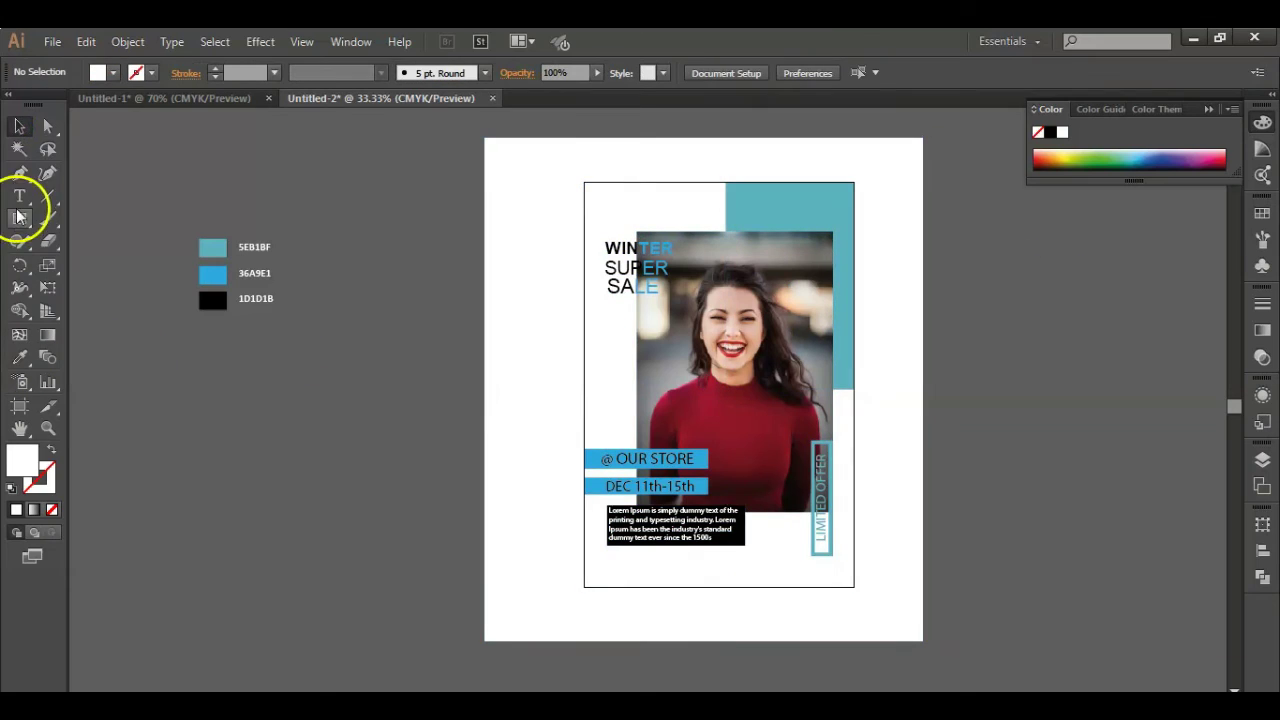
Create a 12 × 18 in rectangle and fill it grey
click(401, 322)
text(12)
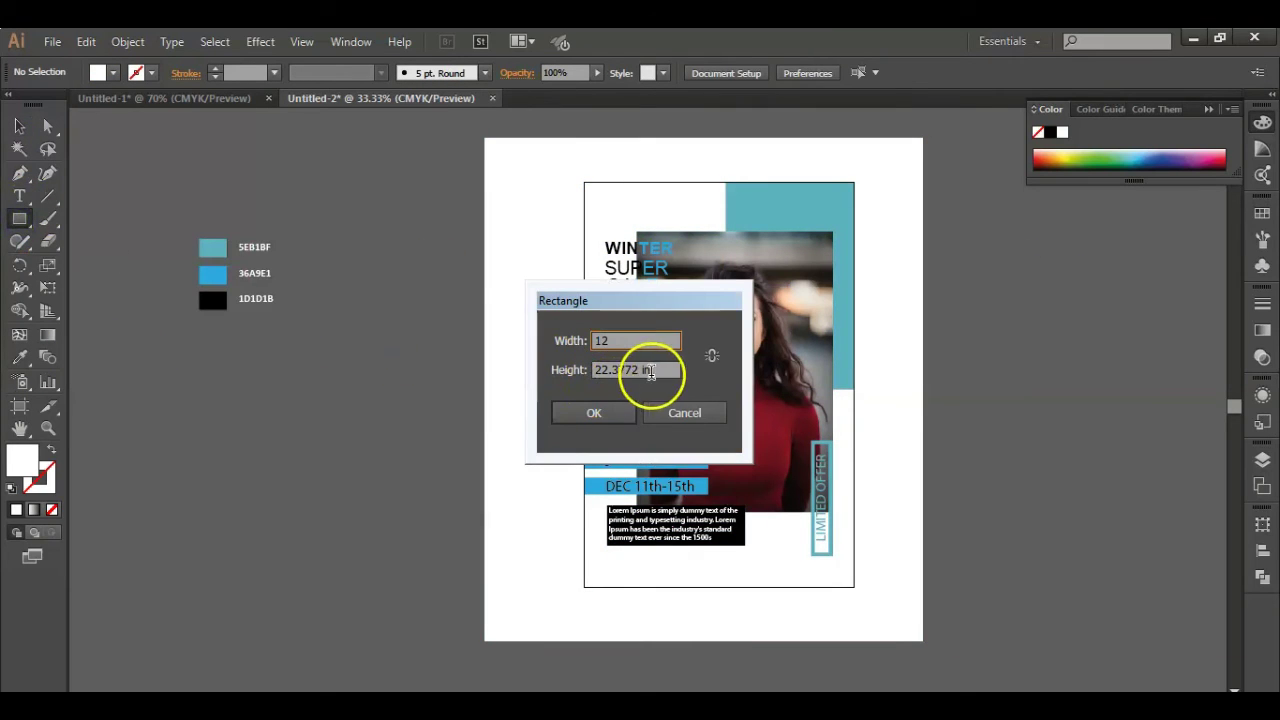
key(Tab)
text(8)
click(594, 414)
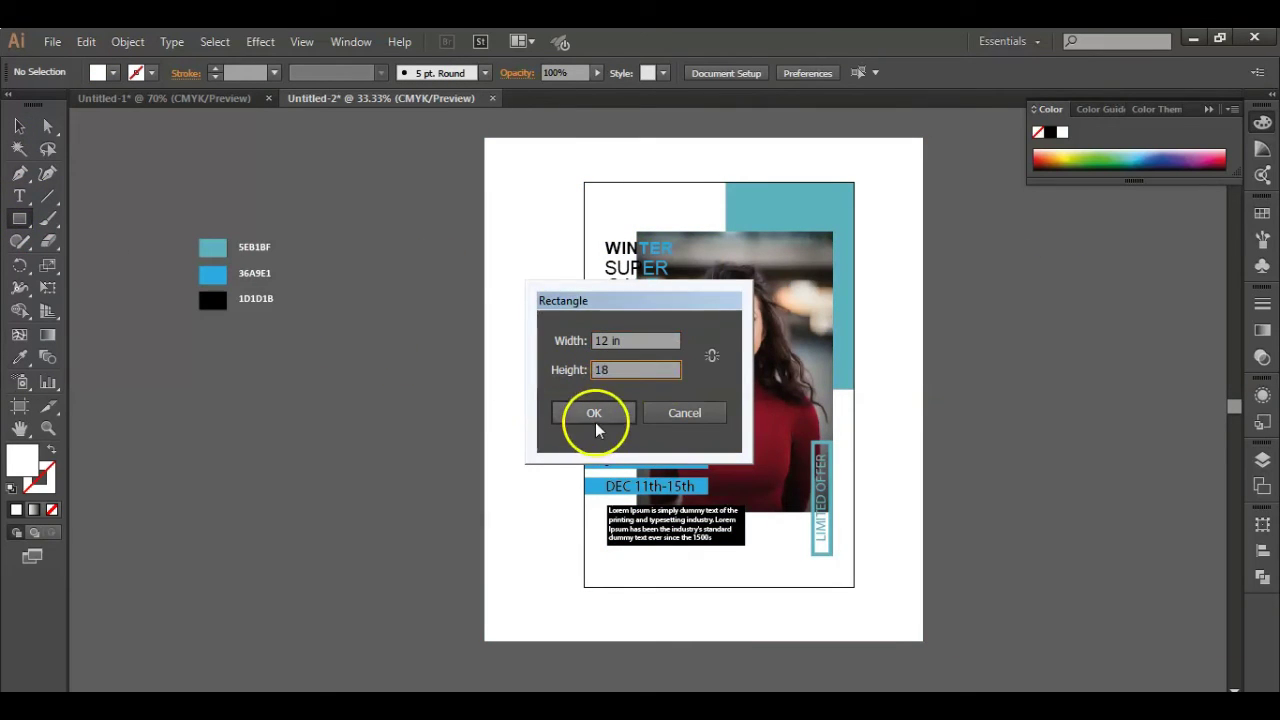
right_click(594, 412)
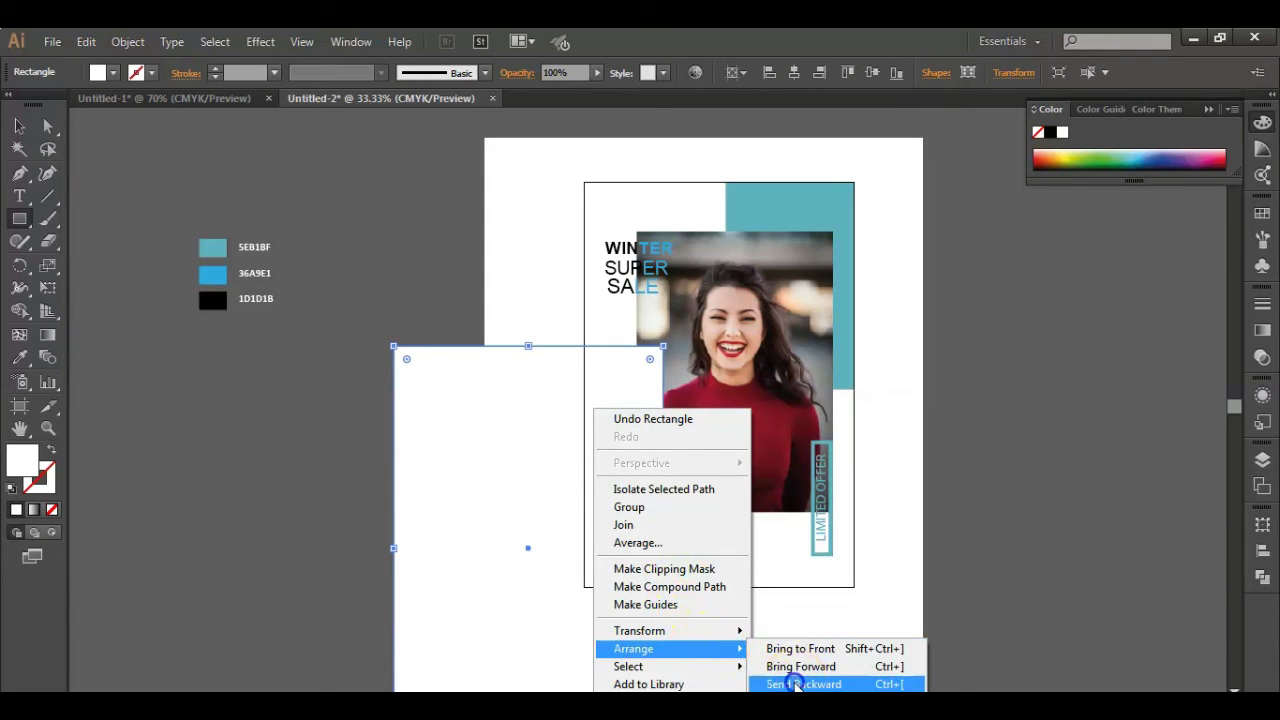
click(790, 684)
click(1262, 214)
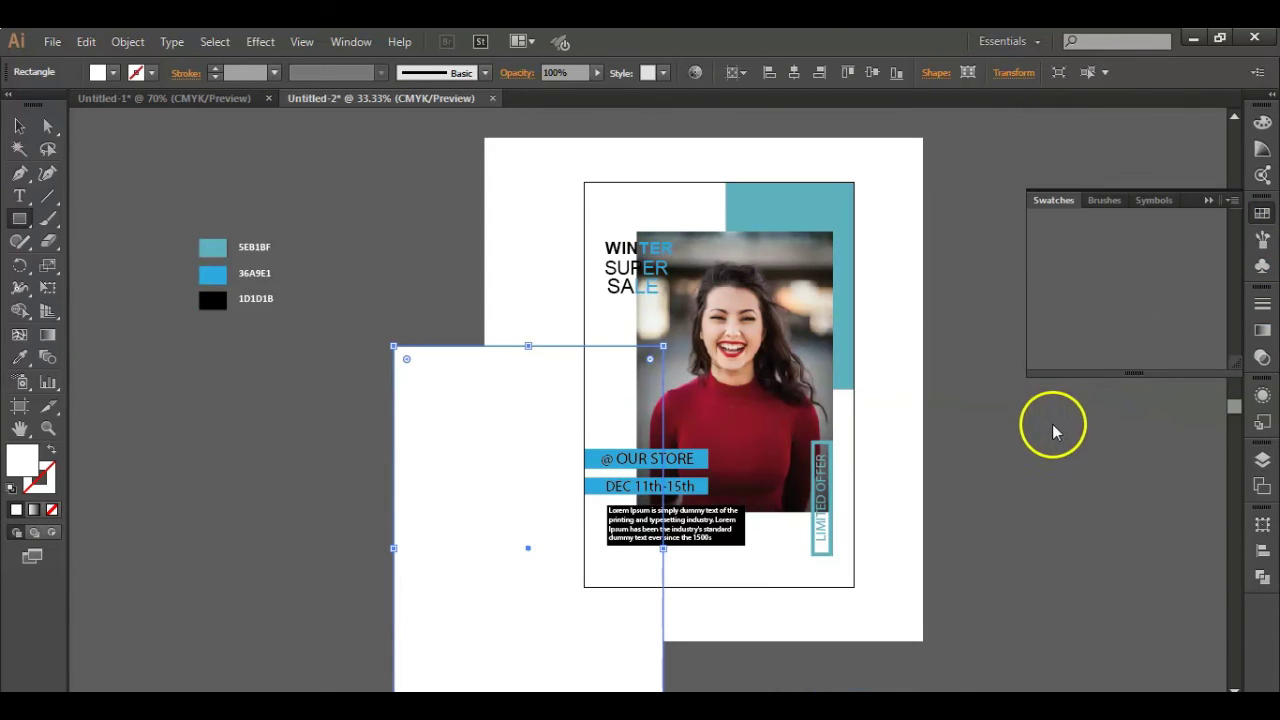
key(ctrl+z)
click(1117, 313)
Send the grey rectangle behind the poster, offset it up-right and stretch it to 18.25 in tall
right_click(534, 508)
click(750, 499)
mouse_move(556, 492)
mouse_down()
mouse_move(678, 322)
mouse_move(740, 330)
mouse_up()
click(714, 590)
click(711, 614)
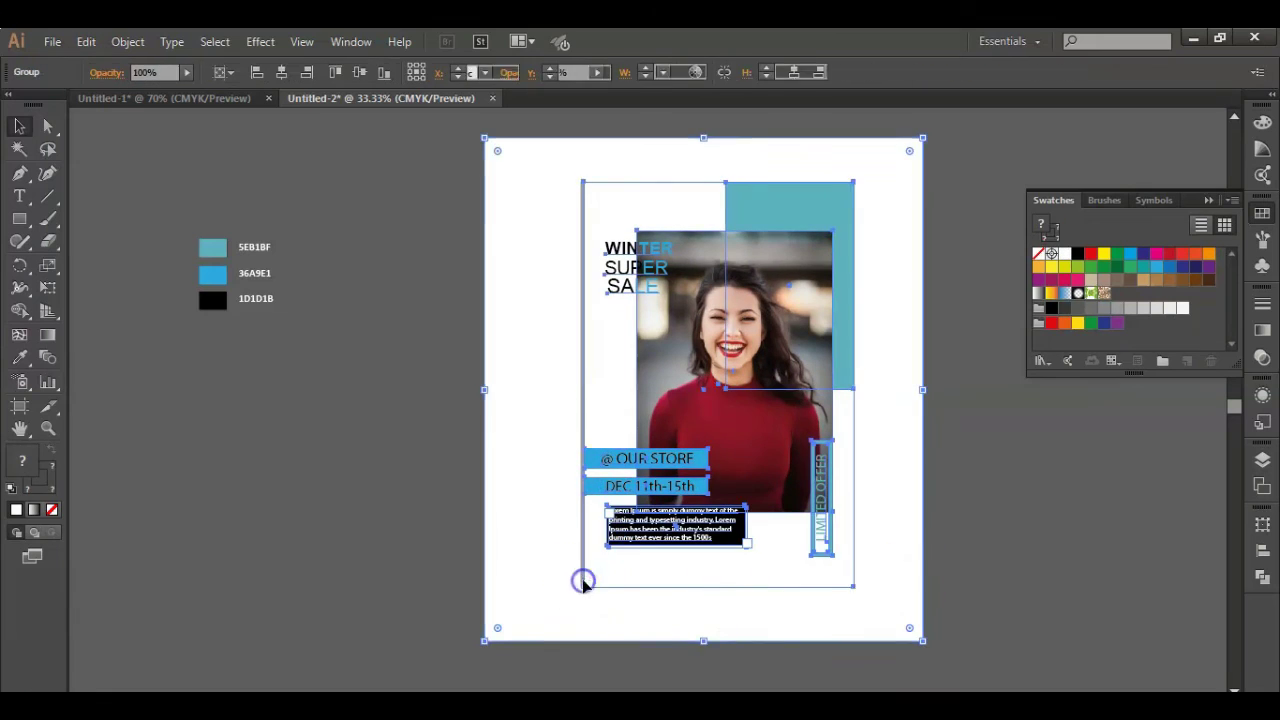
click(714, 590)
drag(714, 590, 710, 590)
click(958, 544)
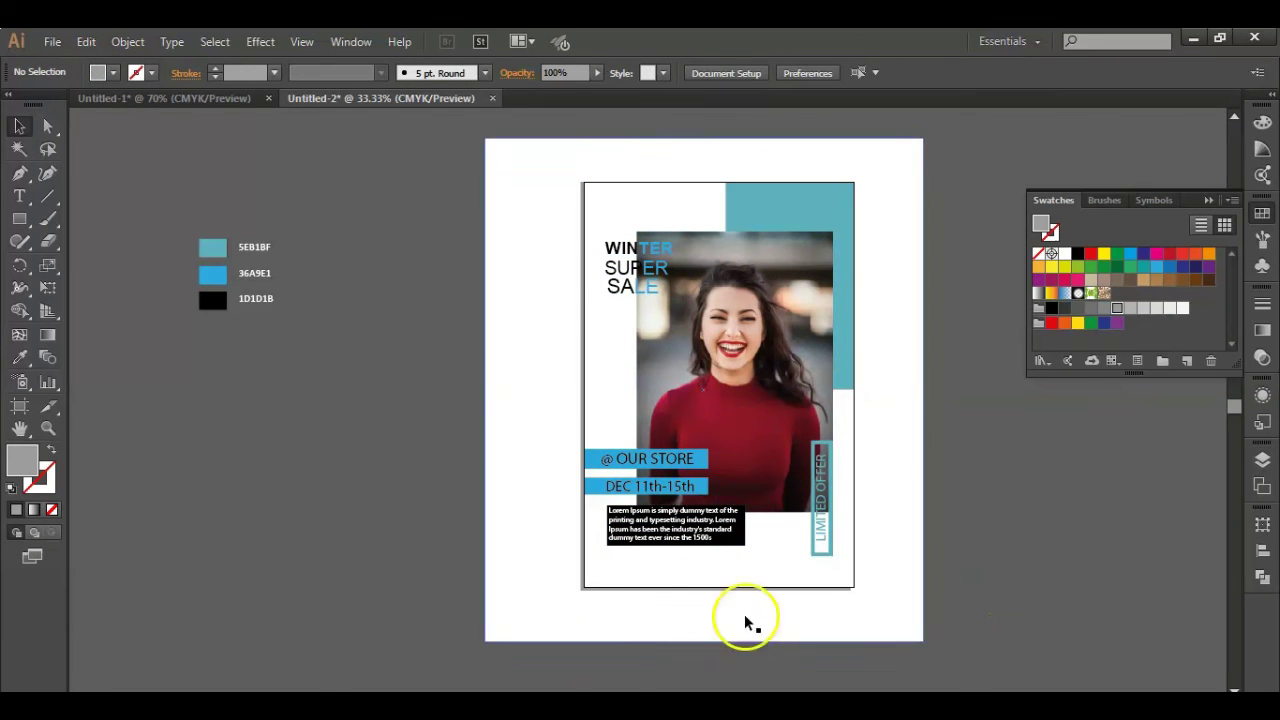
click(646, 590)
click(262, 42)
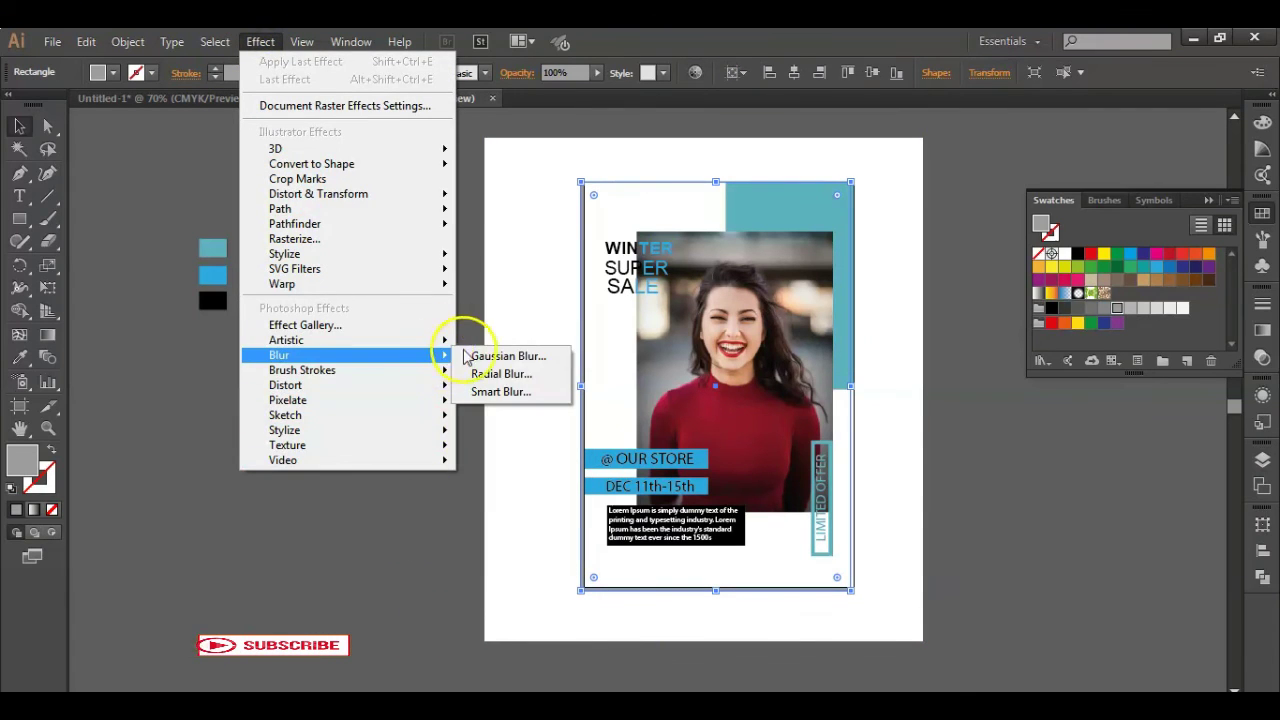
Apply a Gaussian Blur with a 15-pixel radius to the grey shadow rectangle
mouse_move(280, 355)
click(477, 355)
click(262, 453)
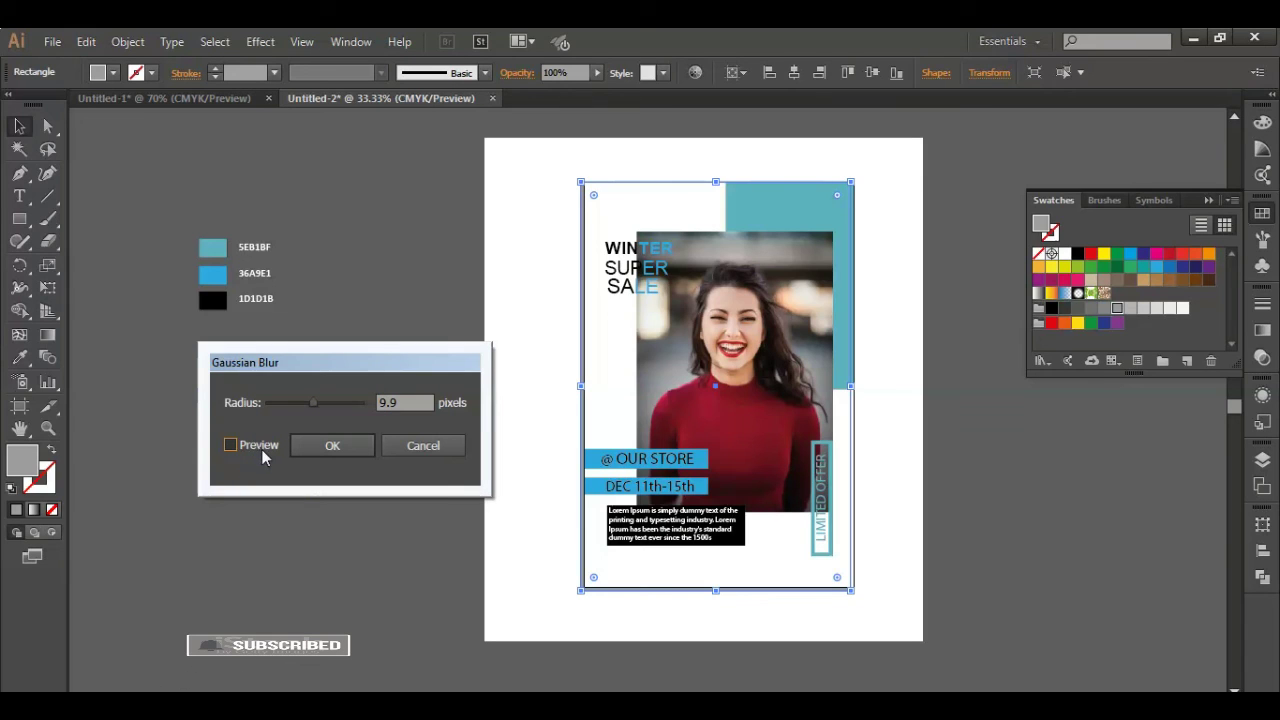
click(262, 446)
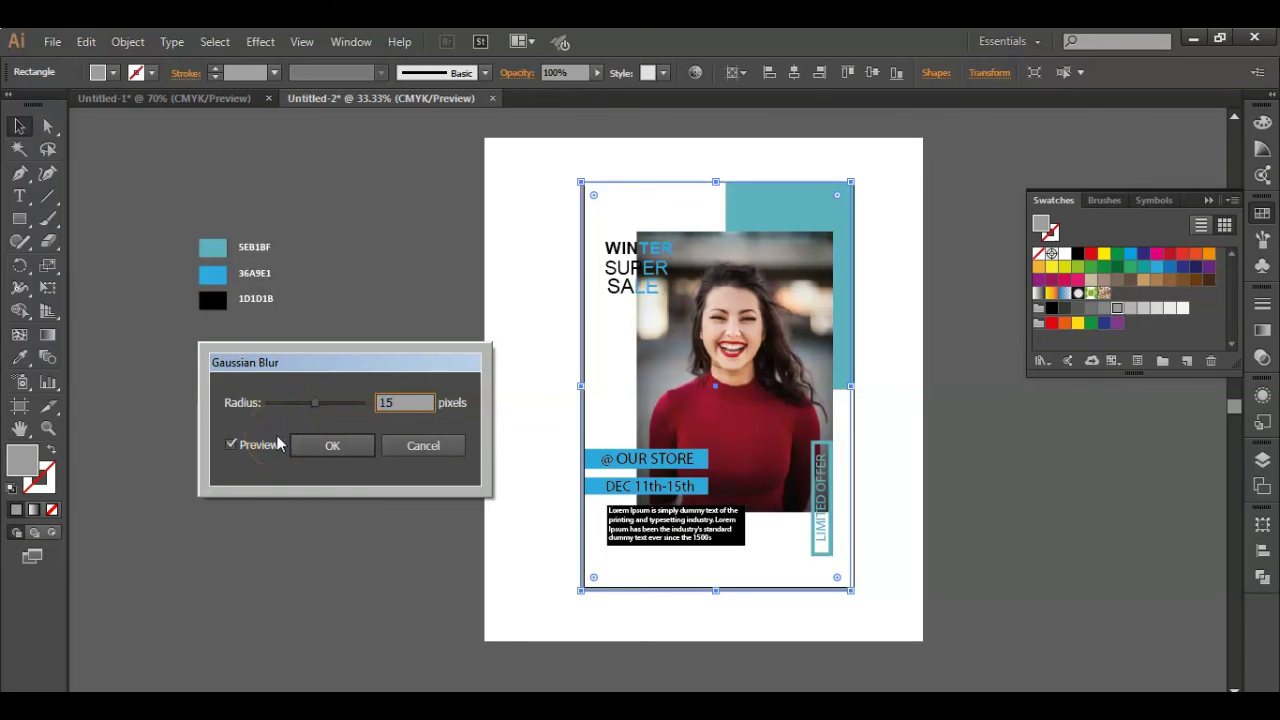
click(330, 446)
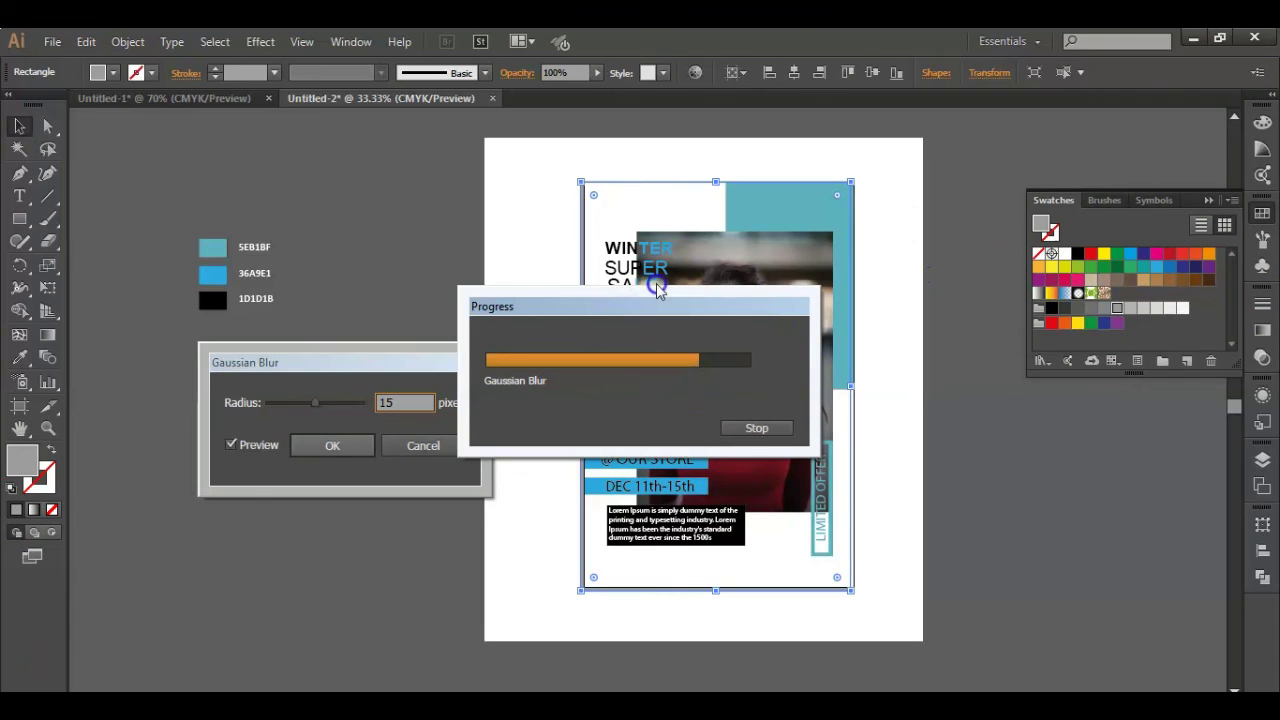
click(365, 445)
click(1013, 505)
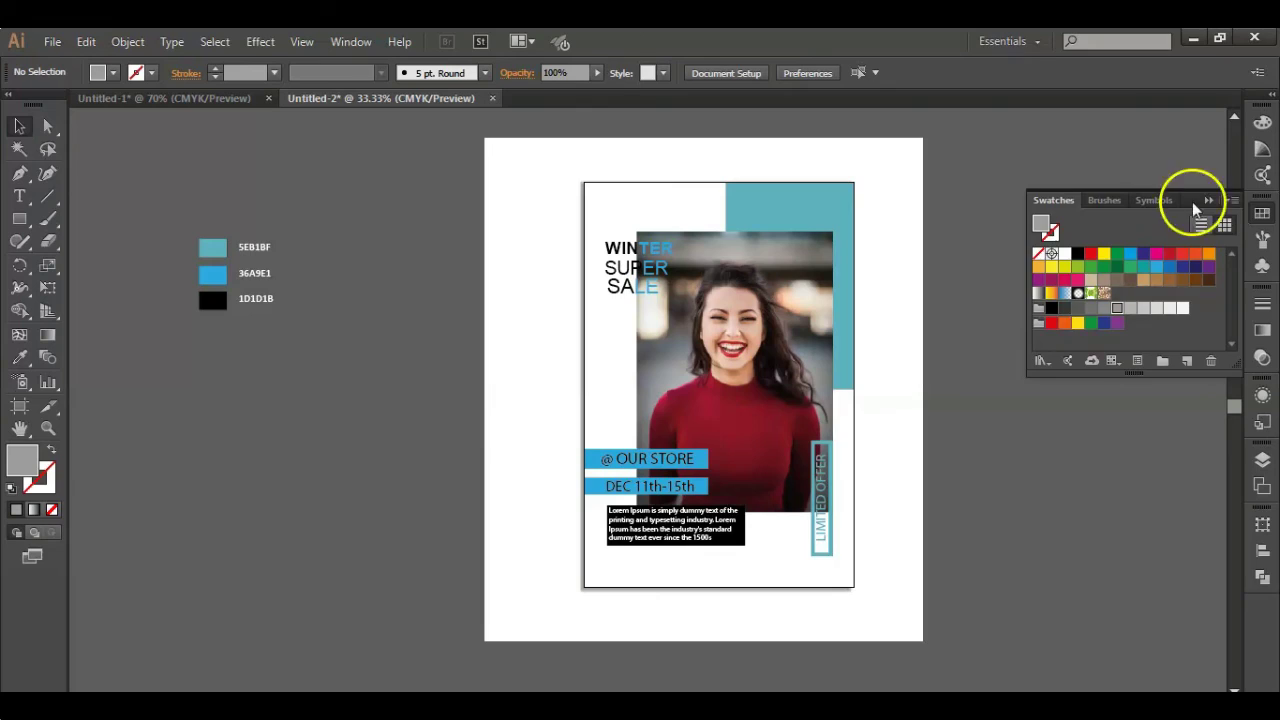
click(1034, 434)
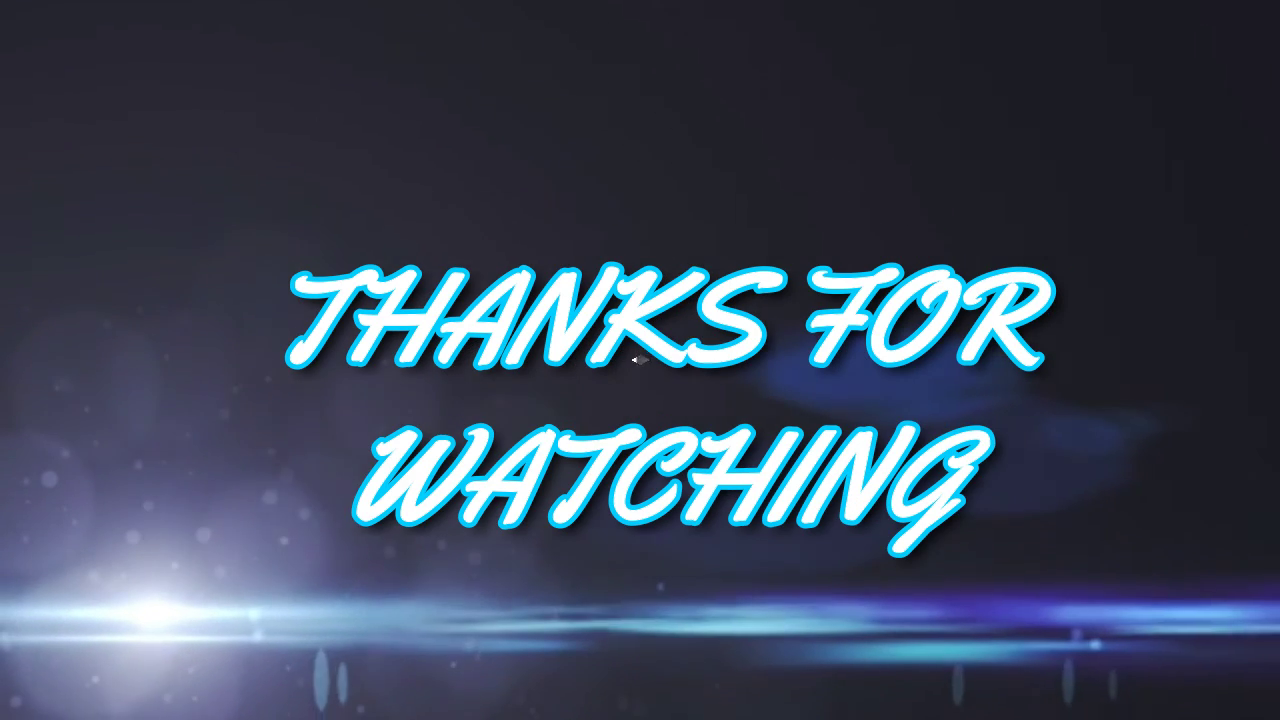